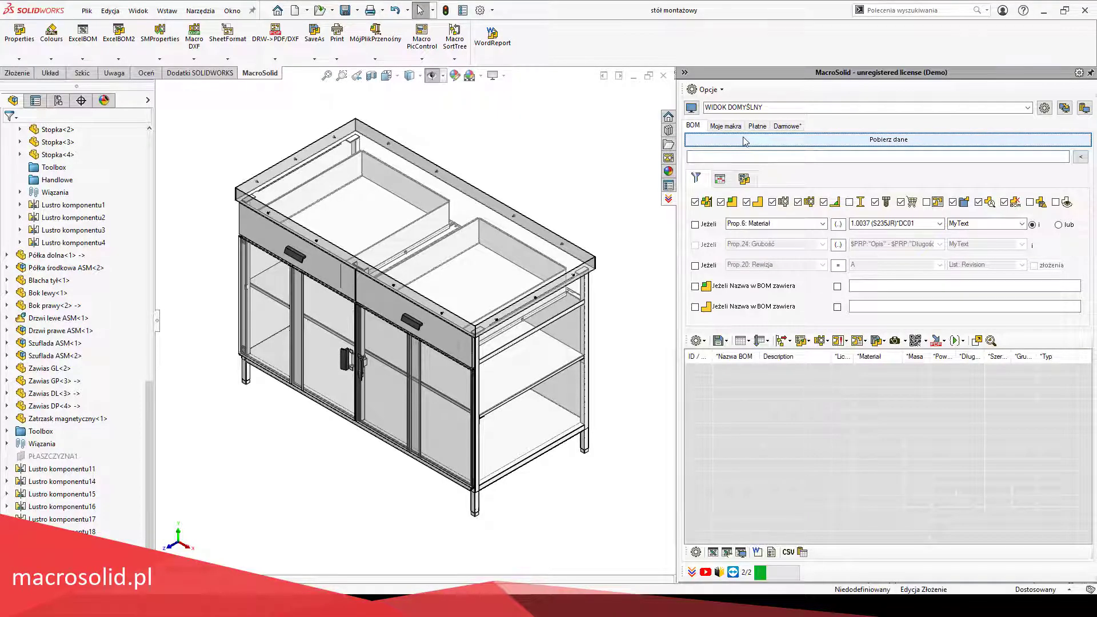
Step: Load the assembly's parts into the MacroSolid BOM and export the whole BOM to Excel
{"action": "left_click", "coordinate": [696, 552]}
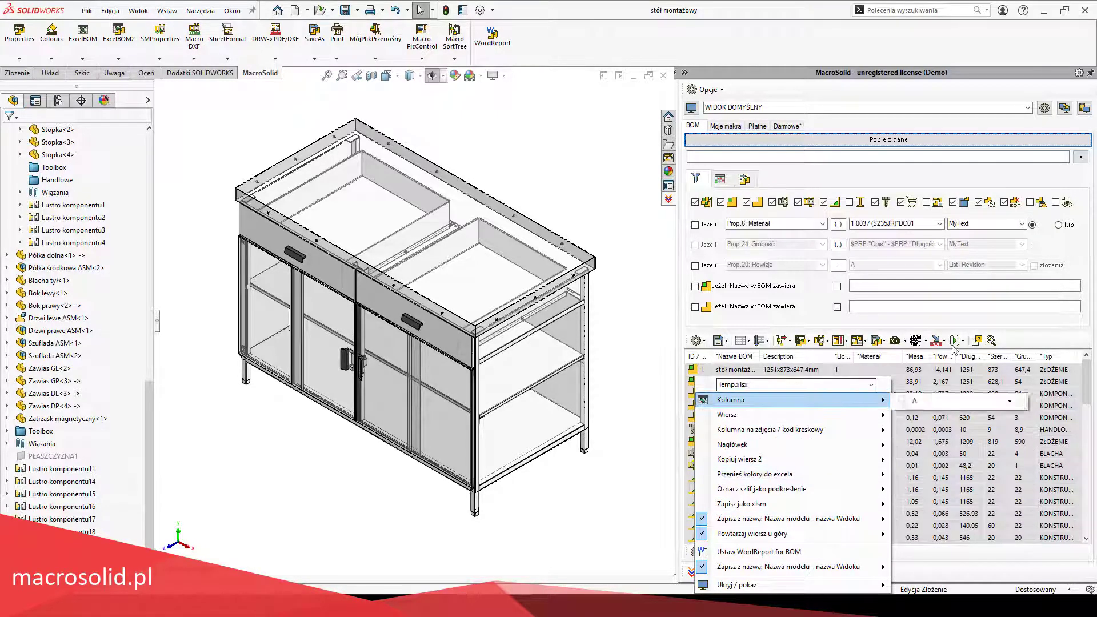
{"action": "left_click", "coordinate": [760, 551]}
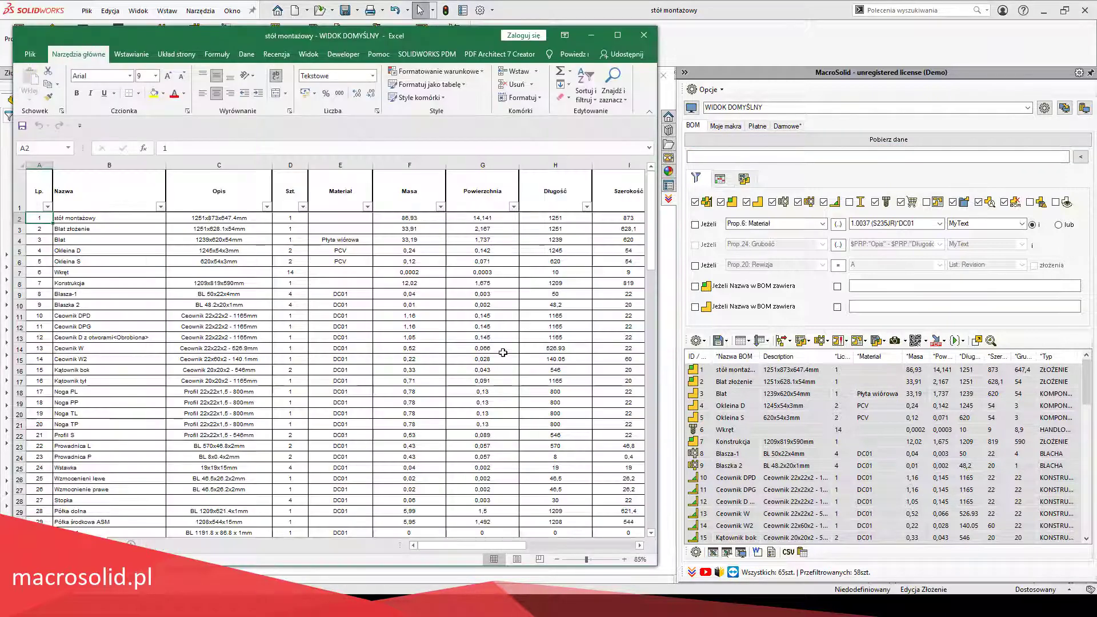
{"action": "left_click", "coordinate": [639, 22]}
Step: Select BOM rows 31–33, from Półka środkowa, and export only those rows to Excel
{"action": "scroll", "coordinate": [752, 479], "scroll_direction": "down", "scroll_amount": 5}
{"action": "scroll", "coordinate": [752, 479], "scroll_direction": "down", "scroll_amount": 3}
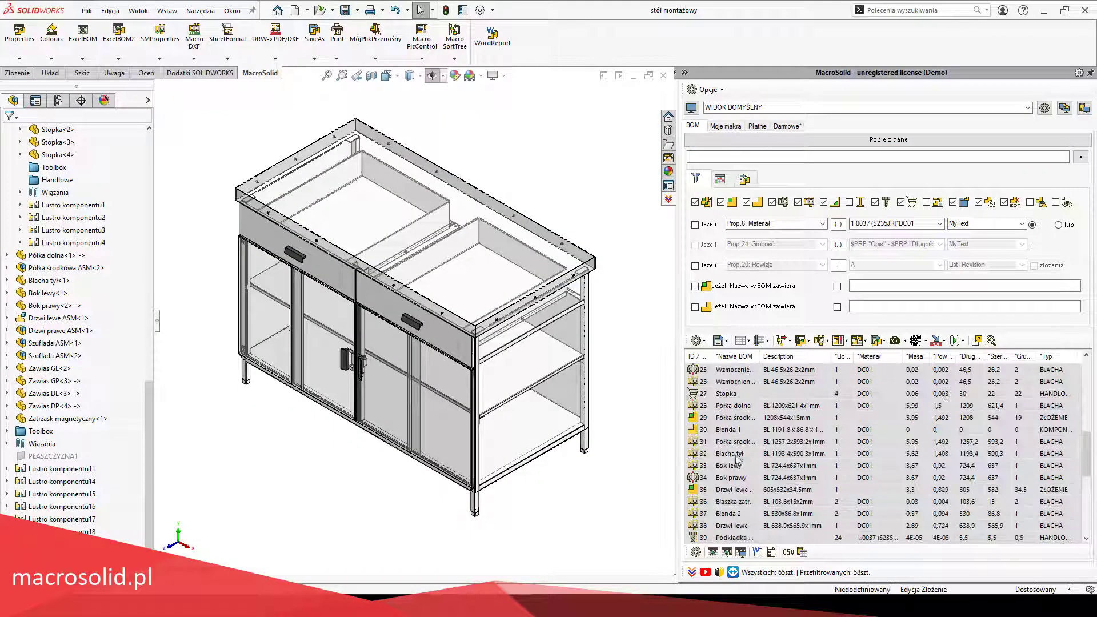
{"action": "left_click", "coordinate": [732, 442]}
{"action": "left_click", "coordinate": [732, 466], "text": "ctrl"}
{"action": "left_click", "coordinate": [726, 553]}
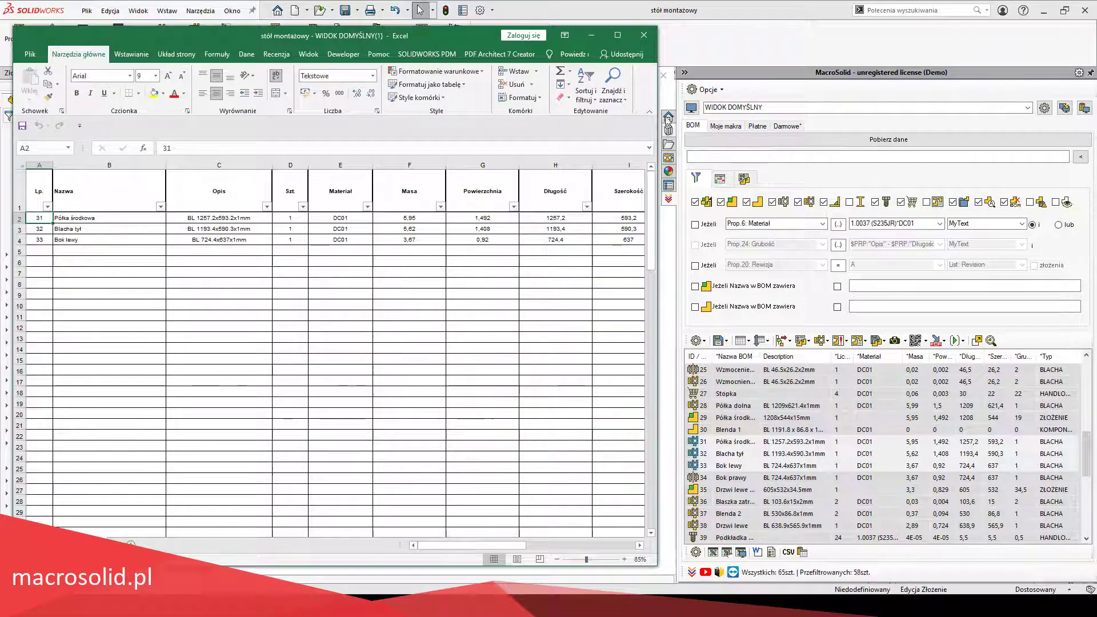
Step: Close the Excel report and switch the BOM to the BLACHY view
{"action": "left_click", "coordinate": [644, 35]}
{"action": "left_click", "coordinate": [1028, 108]}
{"action": "left_click", "coordinate": [994, 163]}
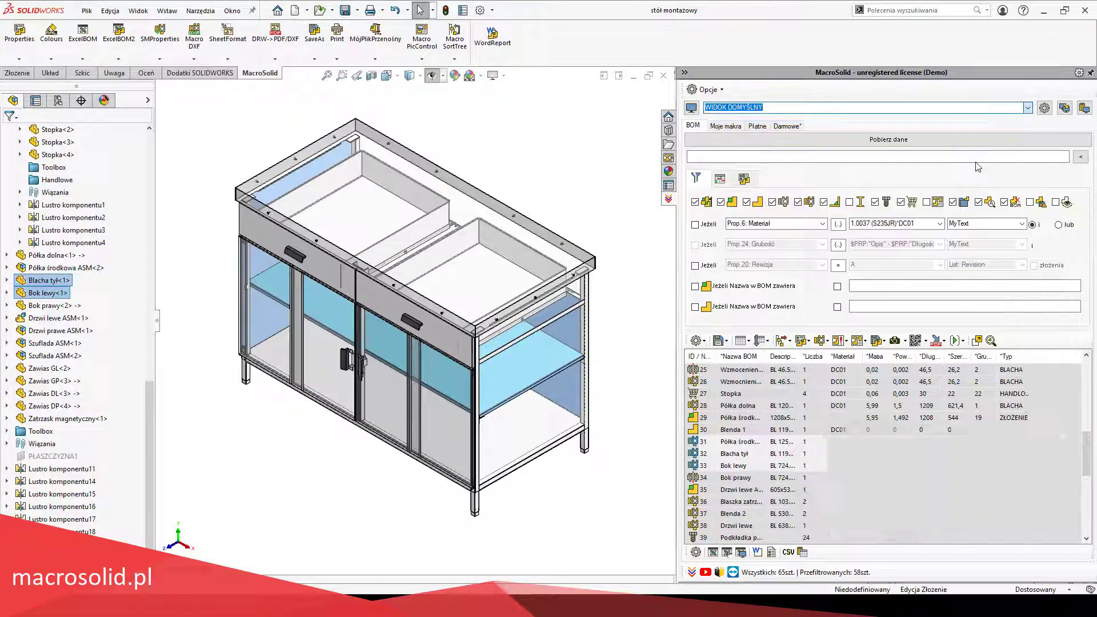
Step: Generate the BLACHY view's Excel report, then close it
{"action": "left_click", "coordinate": [696, 552]}
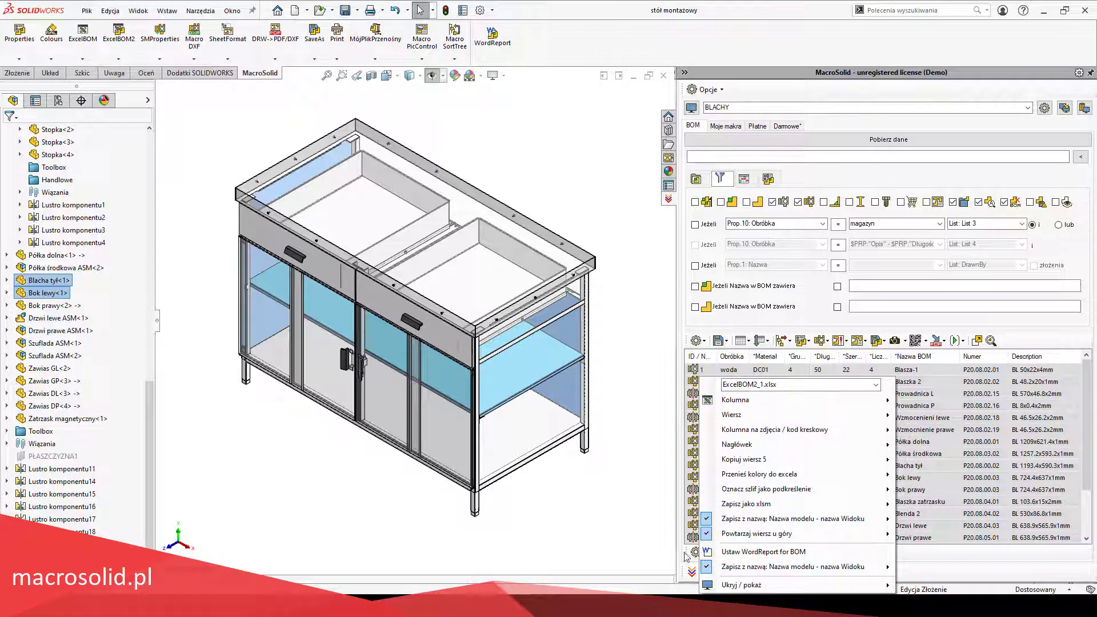
{"action": "left_click", "coordinate": [712, 552]}
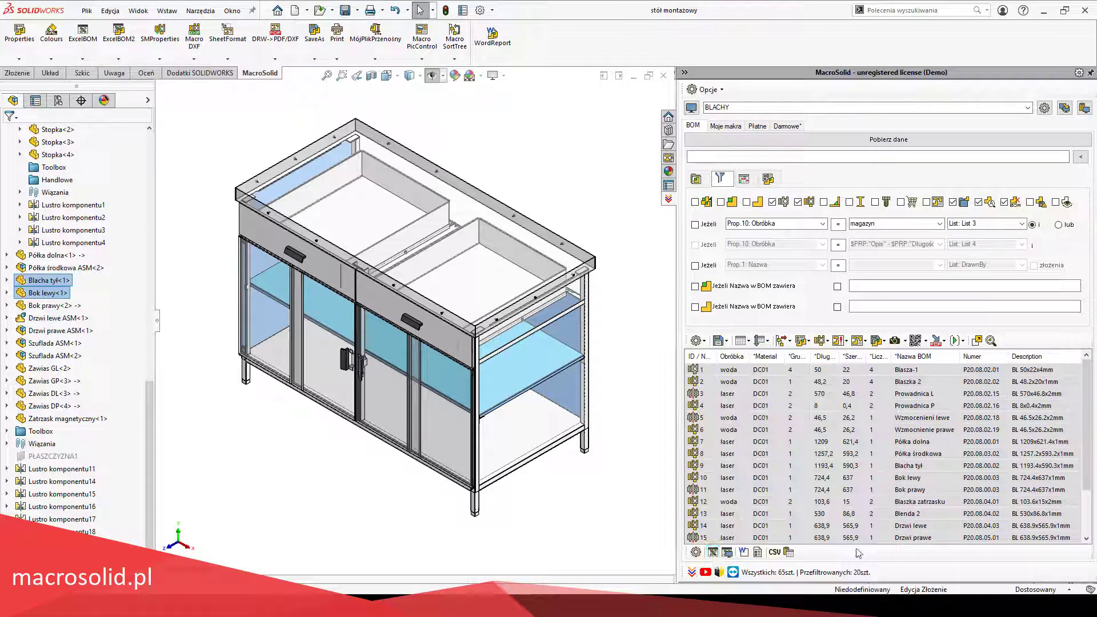
{"action": "left_click", "coordinate": [713, 553]}
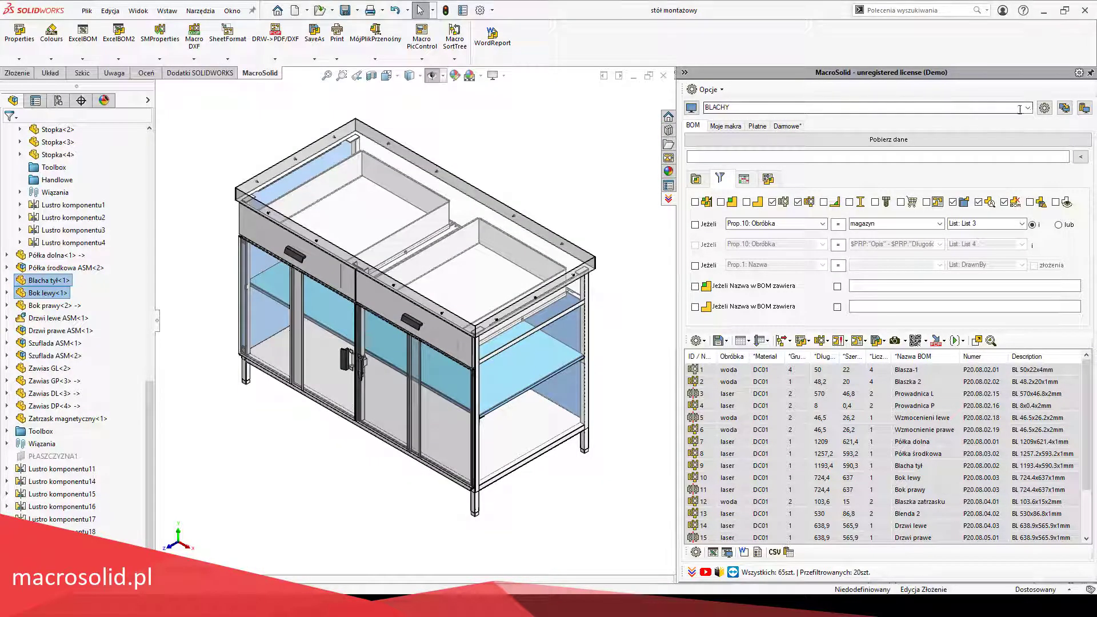
{"action": "left_click", "coordinate": [1023, 108]}
Step: Switch to the PROFILE view and generate its Excel report, then close it
{"action": "left_click", "coordinate": [801, 167]}
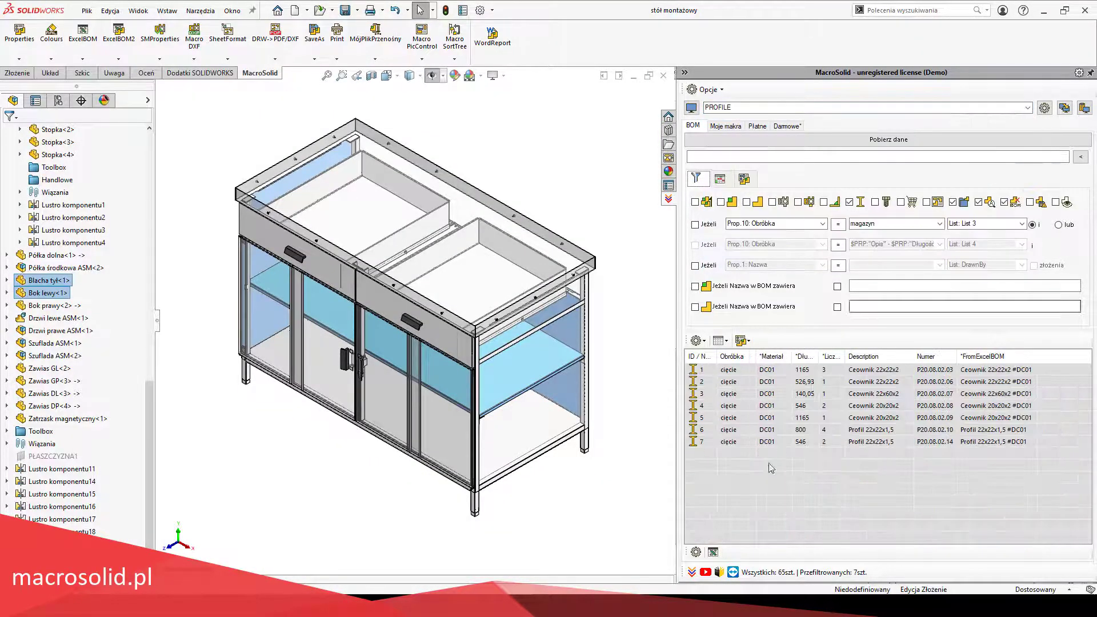
{"action": "left_click", "coordinate": [696, 552]}
{"action": "left_click", "coordinate": [711, 552]}
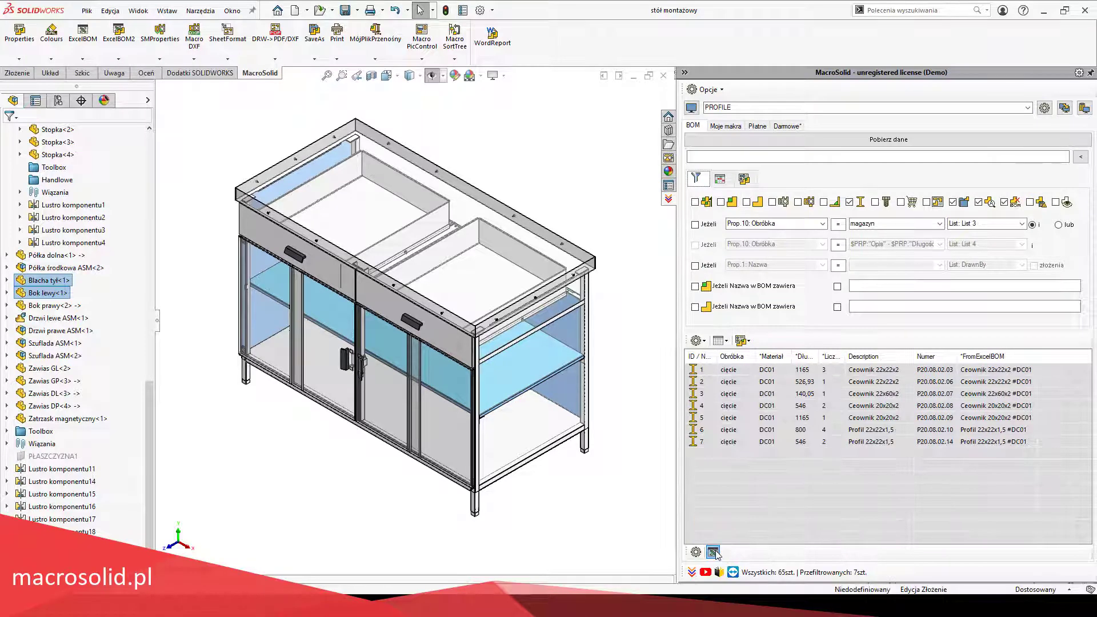
{"action": "left_click", "coordinate": [715, 552]}
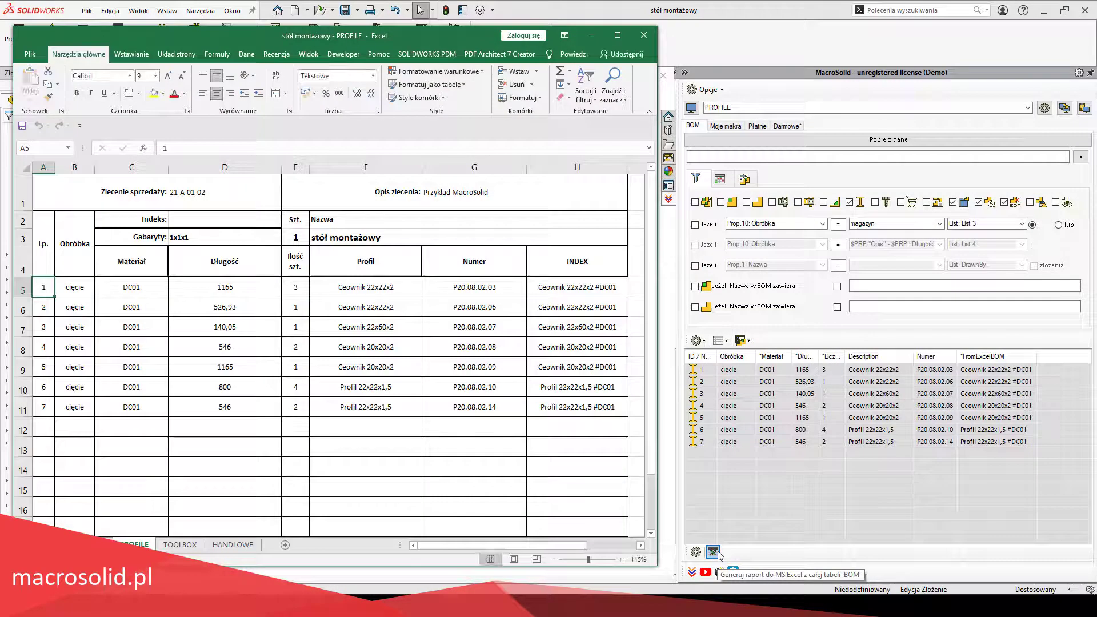
{"action": "left_click", "coordinate": [644, 35]}
Step: Export the BLACHY + PIC view to Excel with part pictures
{"action": "left_click", "coordinate": [1028, 107]}
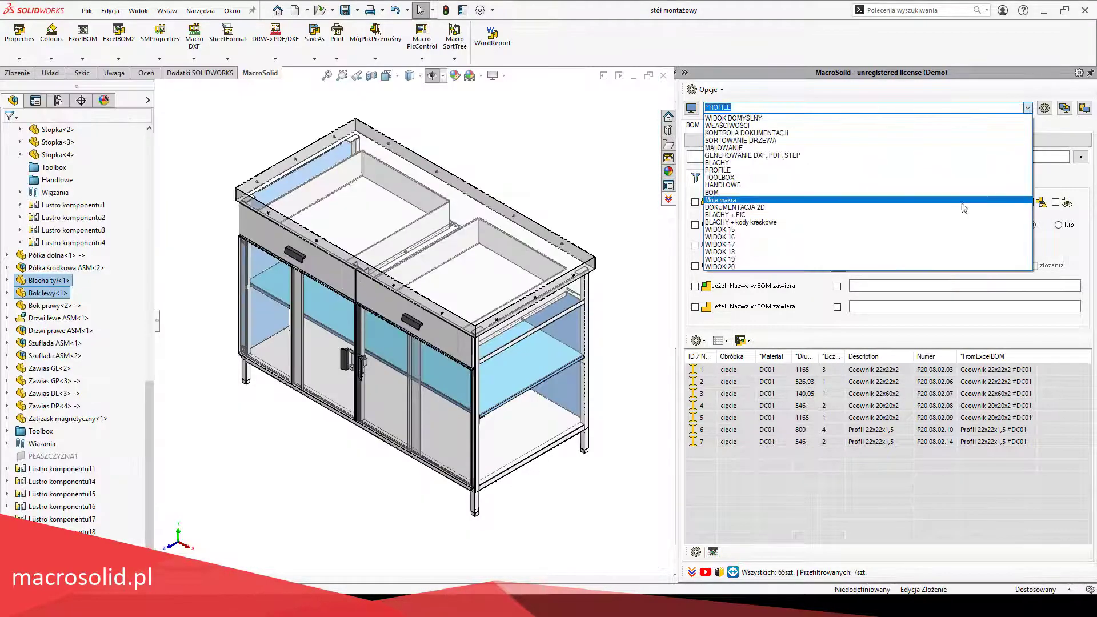
{"action": "left_click", "coordinate": [956, 217]}
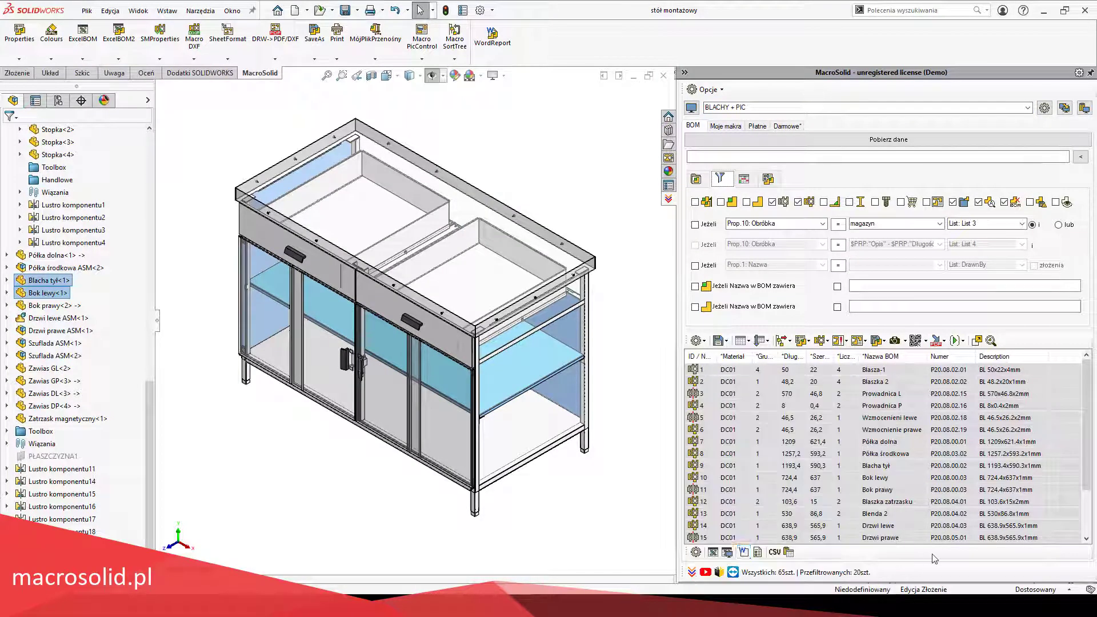
{"action": "left_click", "coordinate": [718, 555]}
{"action": "left_click", "coordinate": [608, 326]}
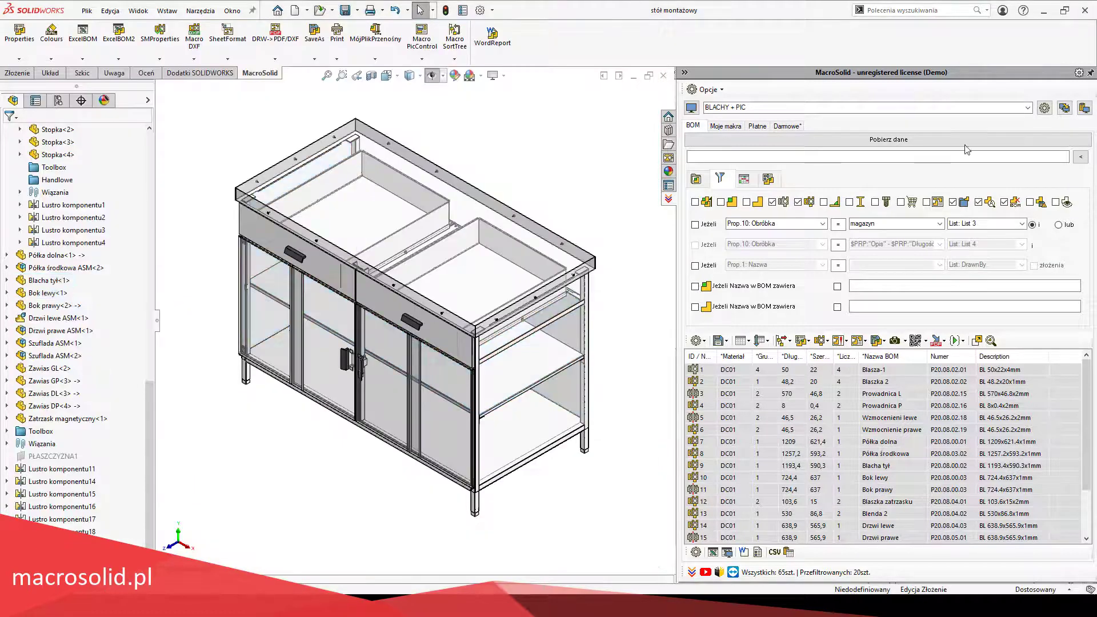
Step: Export the BLACHY + kody kreskowe view to an Excel report with part-number barcodes
{"action": "left_click", "coordinate": [1028, 107]}
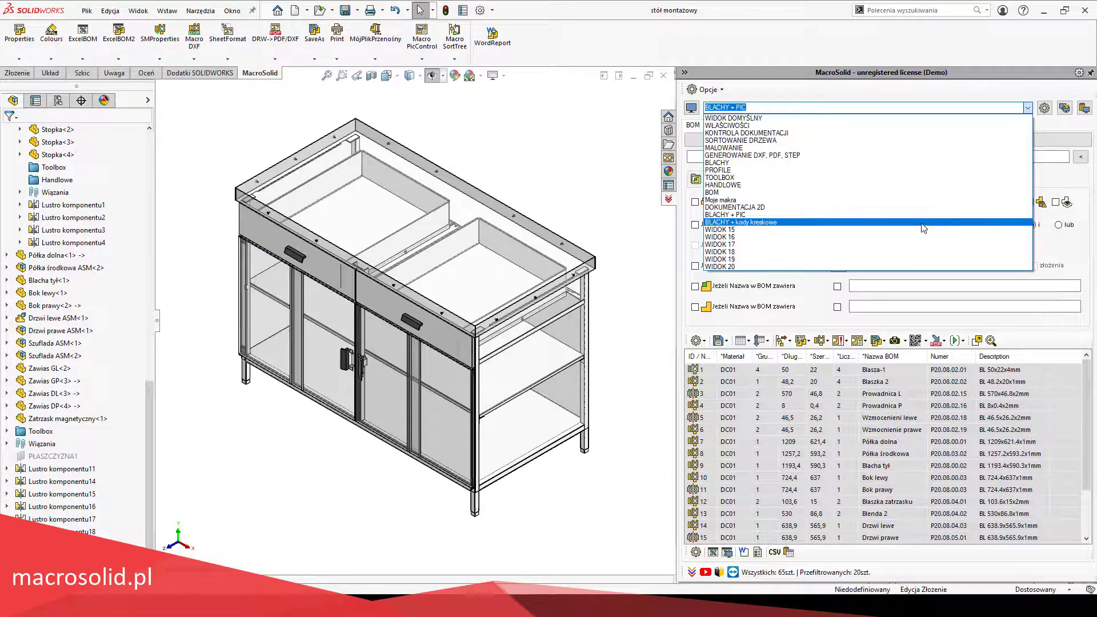
{"action": "left_click", "coordinate": [743, 222]}
{"action": "left_click", "coordinate": [696, 552]}
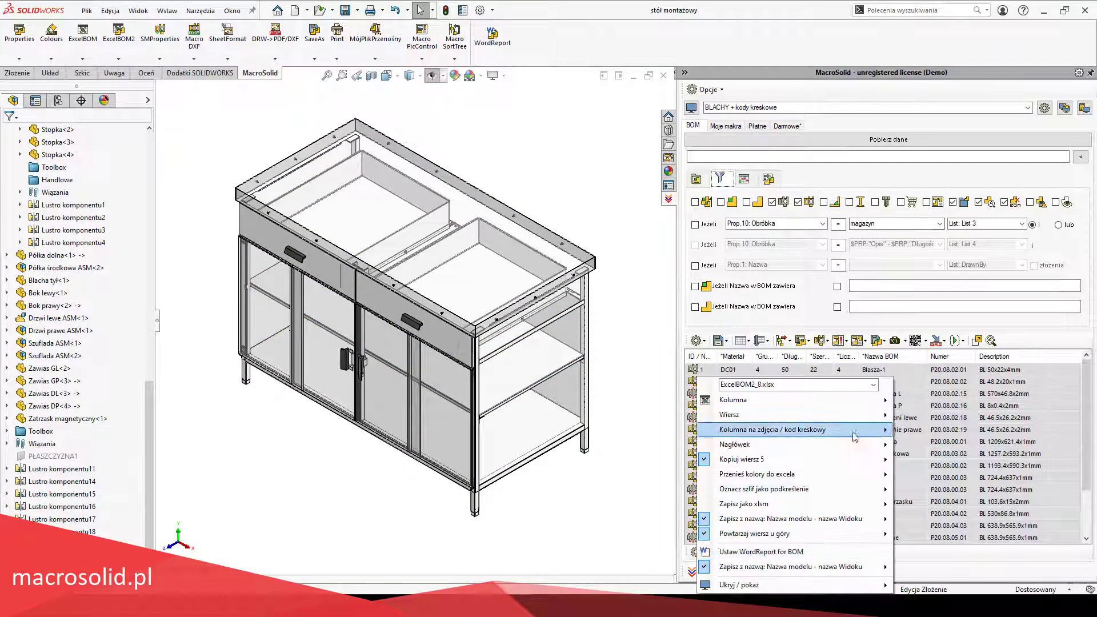
{"action": "left_click", "coordinate": [1002, 556]}
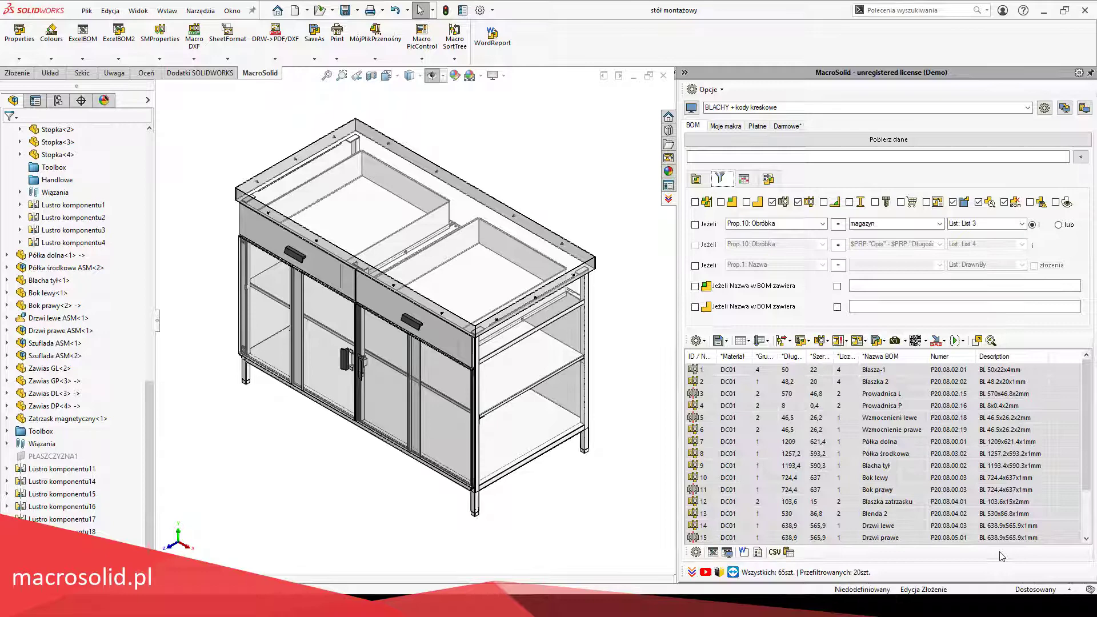
{"action": "left_click", "coordinate": [713, 552]}
{"action": "left_click", "coordinate": [507, 325]}
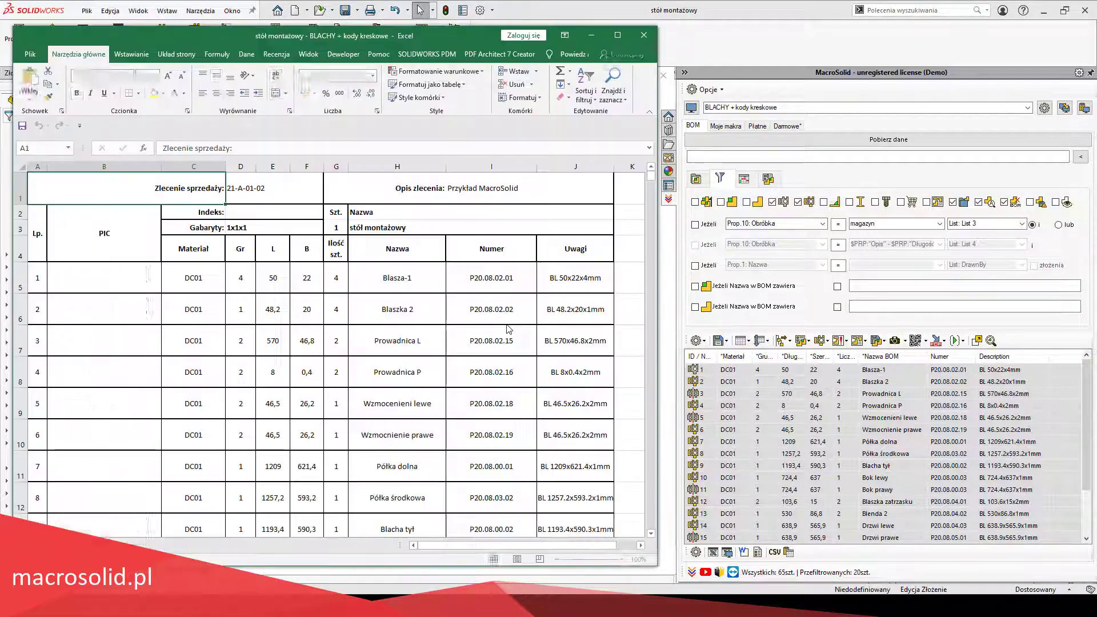
{"action": "scroll", "coordinate": [508, 323], "scroll_direction": "down", "scroll_amount": 10}
{"action": "scroll", "coordinate": [508, 323], "scroll_direction": "up", "scroll_amount": 8}
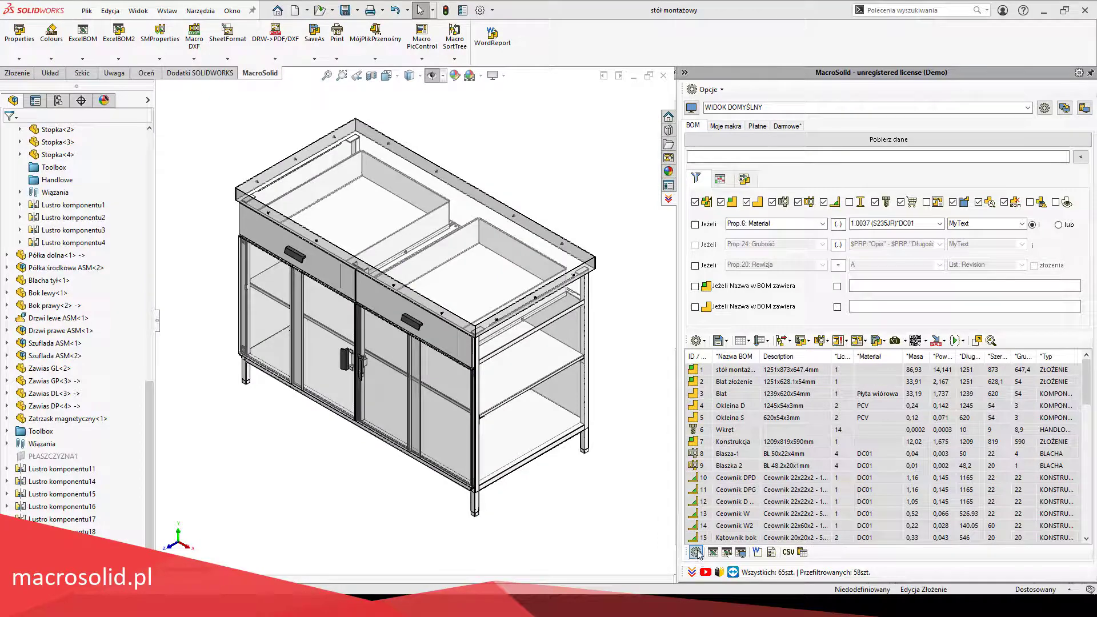
Step: Browse MacroSolid's Excel report templates without changing them, leaving Temp.xlsx open in Excel
{"action": "left_click", "coordinate": [696, 552]}
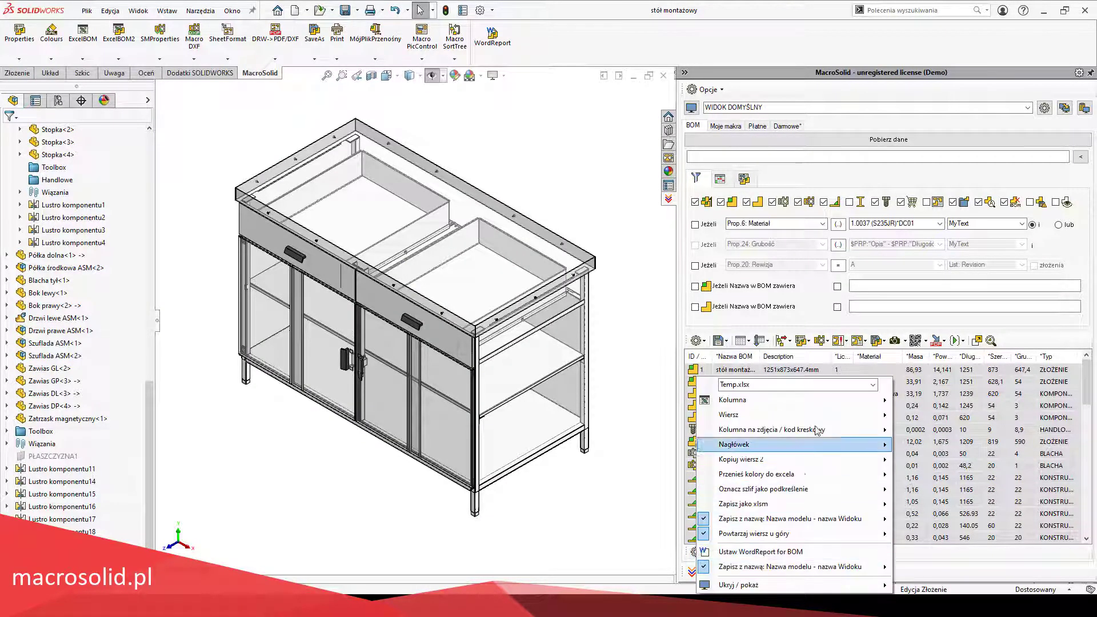
{"action": "left_click", "coordinate": [874, 386]}
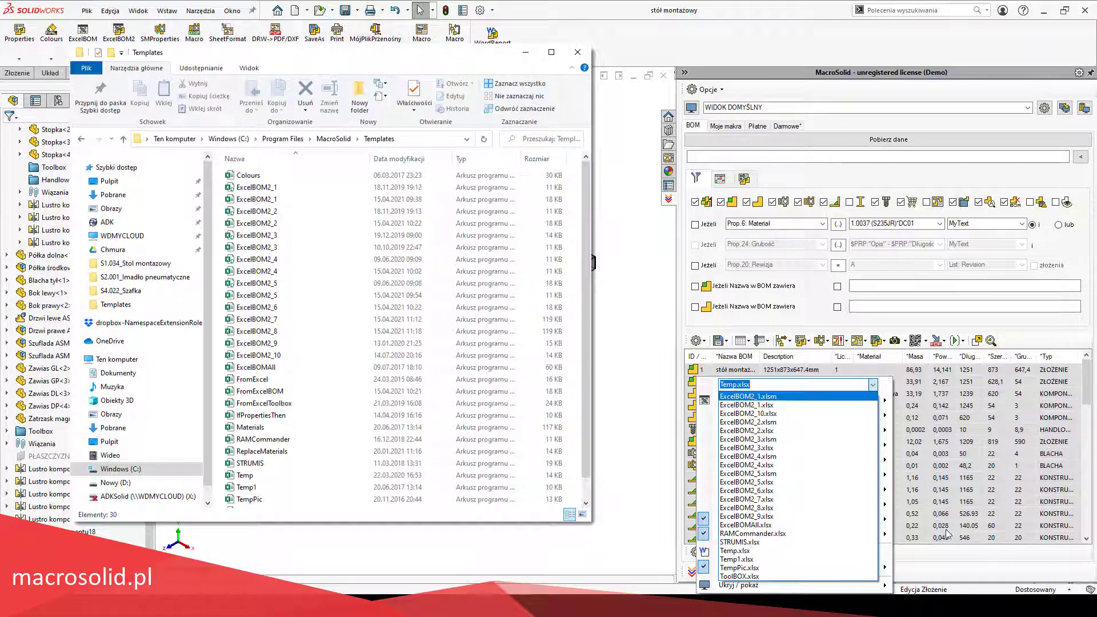
{"action": "key", "text": "Return"}
{"action": "left_click", "coordinate": [946, 556]}
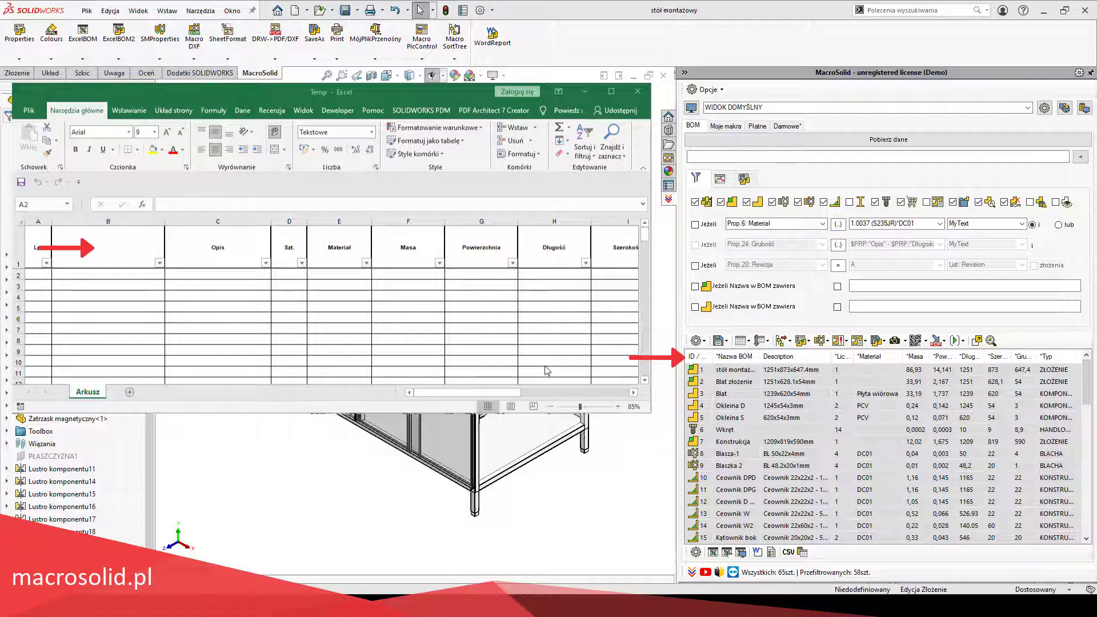
Step: Toggle the Materiał, Ścieżka do pliku and Tylko do odczytu BOM columns on and off
{"action": "left_click", "coordinate": [745, 343]}
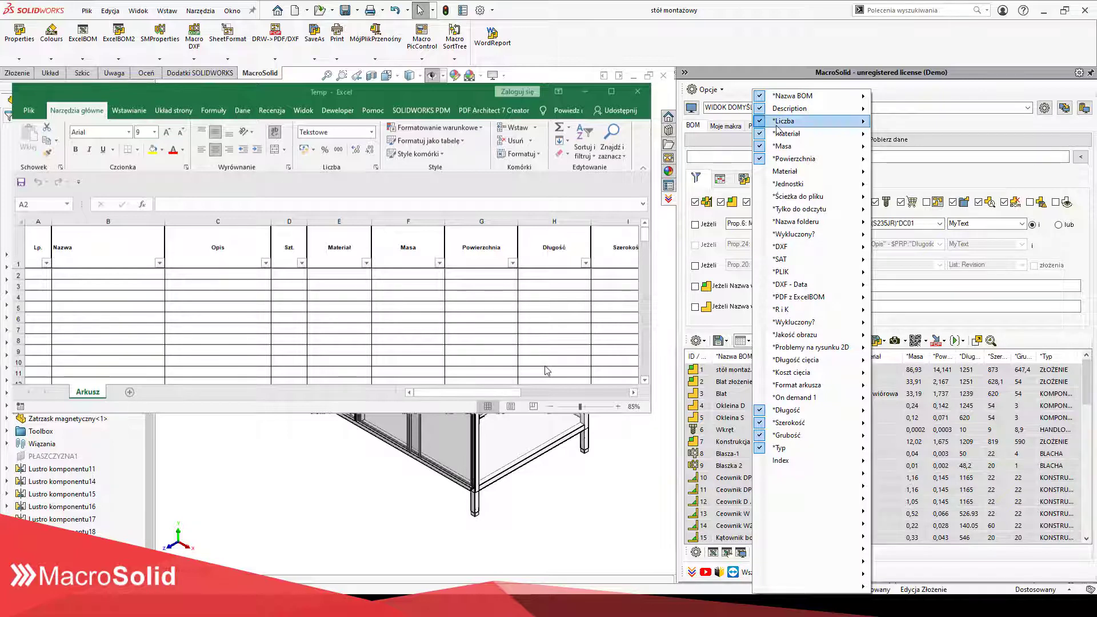
{"action": "left_click", "coordinate": [764, 174]}
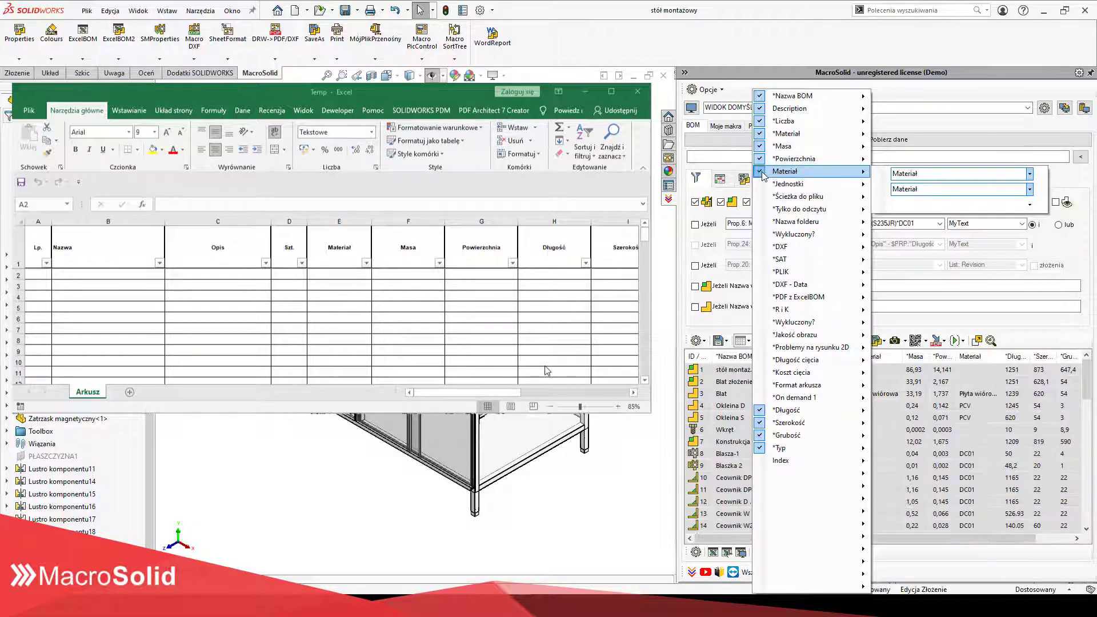
{"action": "left_click", "coordinate": [764, 175]}
{"action": "left_click", "coordinate": [764, 175]}
{"action": "left_click", "coordinate": [764, 175]}
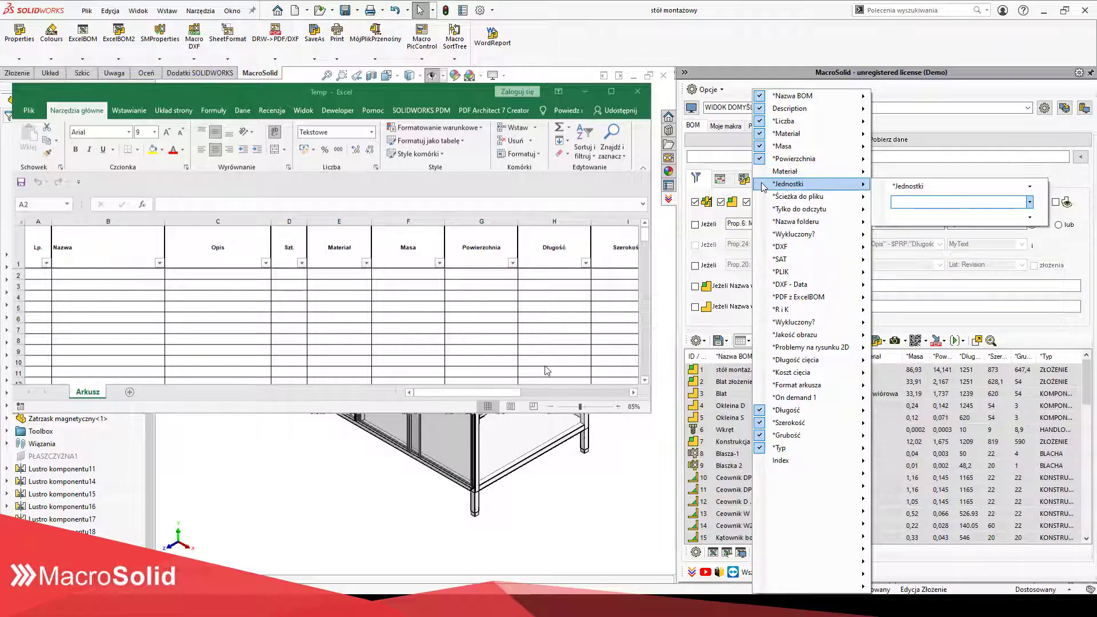
{"action": "left_click", "coordinate": [761, 197]}
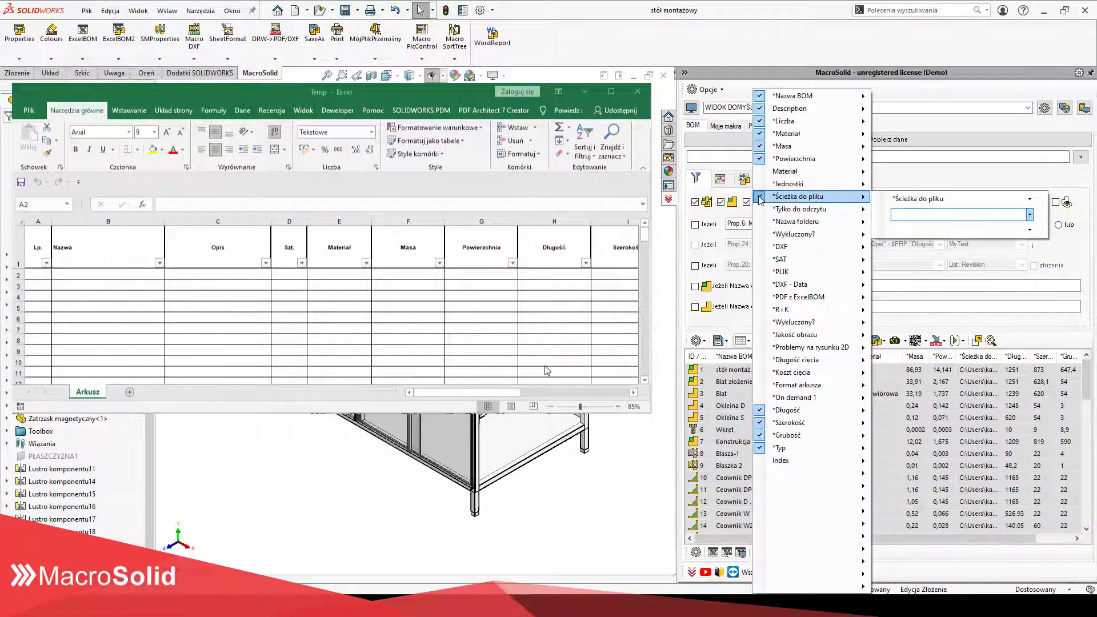
{"action": "left_click", "coordinate": [761, 198]}
{"action": "left_click", "coordinate": [761, 210]}
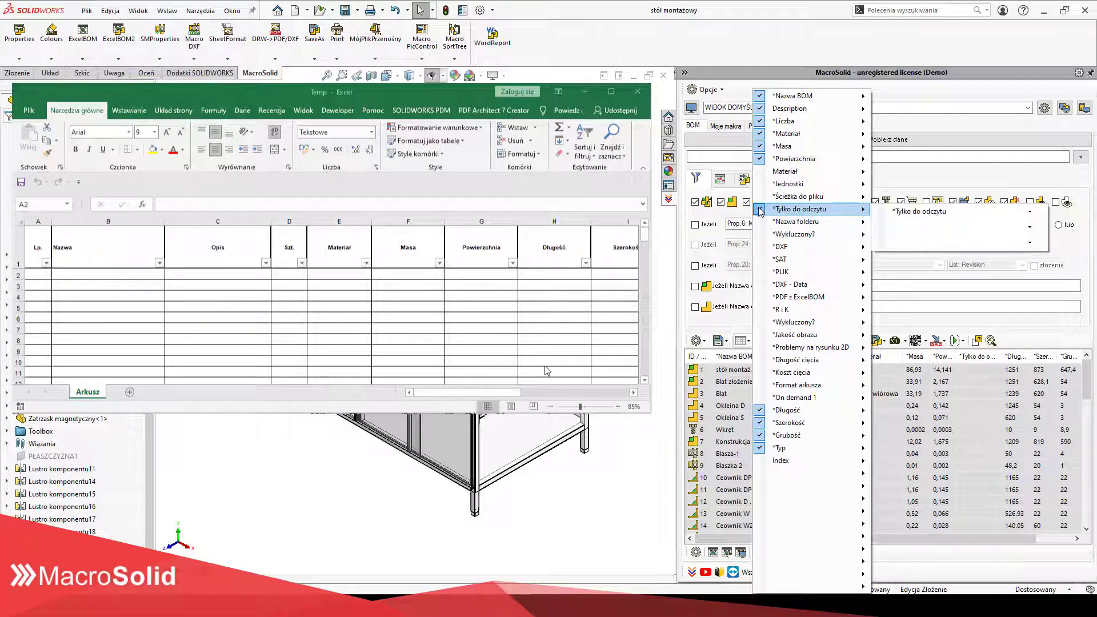
{"action": "left_click", "coordinate": [761, 210]}
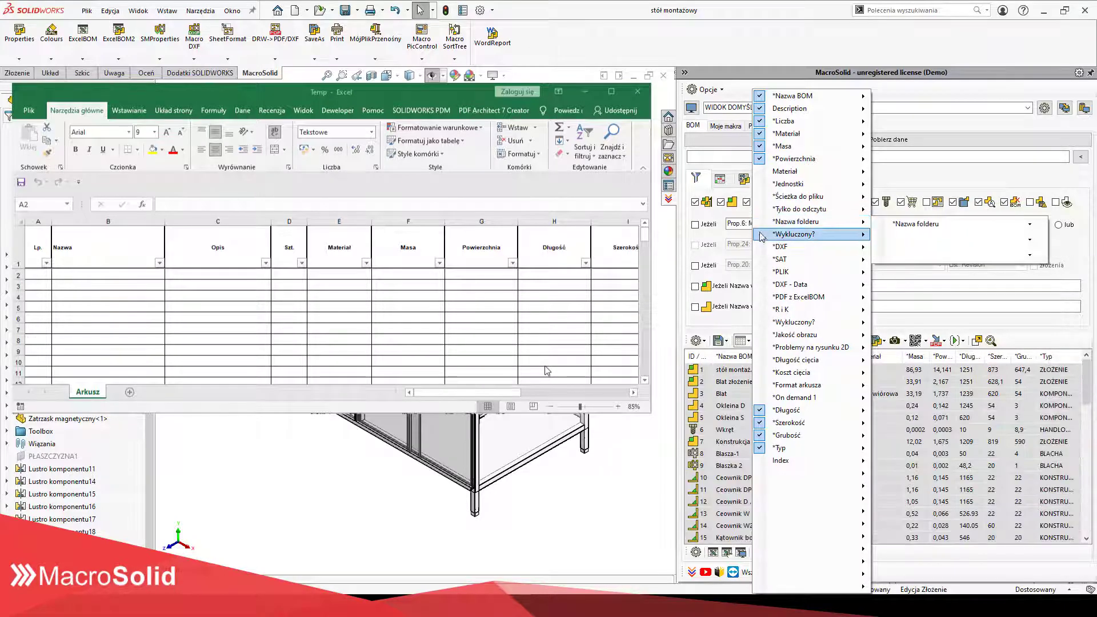
Step: Show the DXF column, review its property choices unchanged, and return to the BOM
{"action": "left_click", "coordinate": [760, 247]}
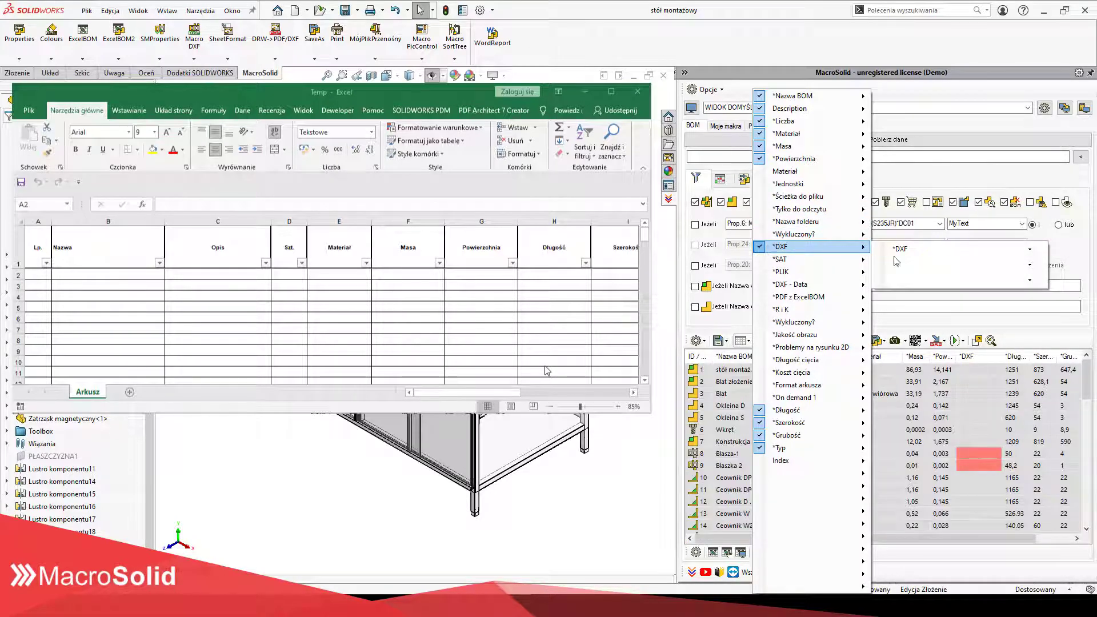
{"action": "left_click", "coordinate": [1030, 249]}
{"action": "left_click_drag", "start_coordinate": [1031, 325], "coordinate": [1041, 407]}
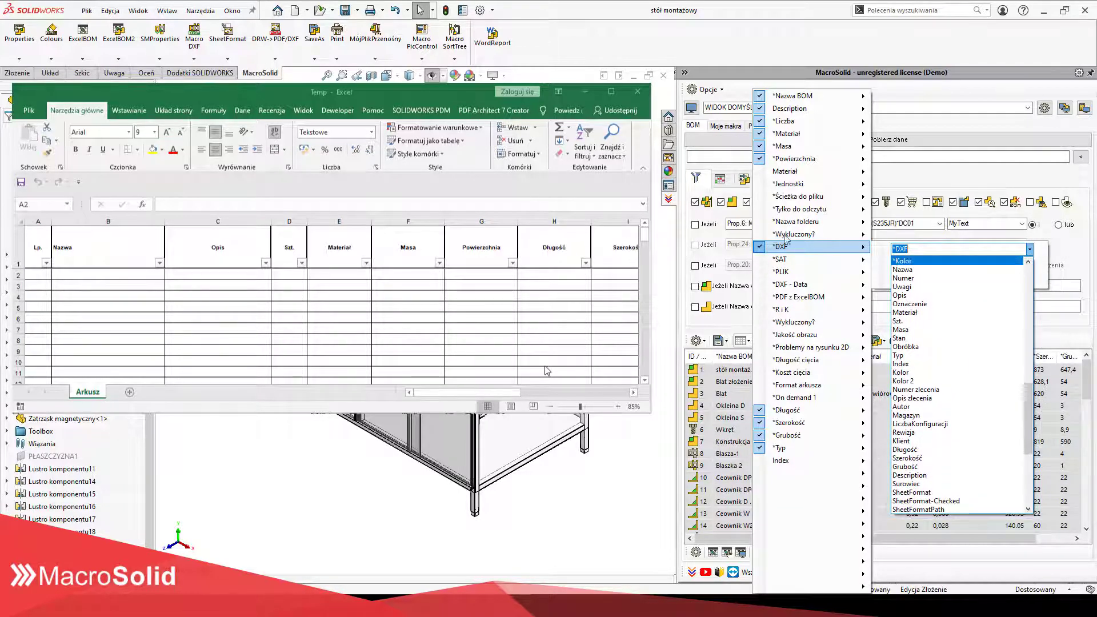
{"action": "key", "text": "Escape"}
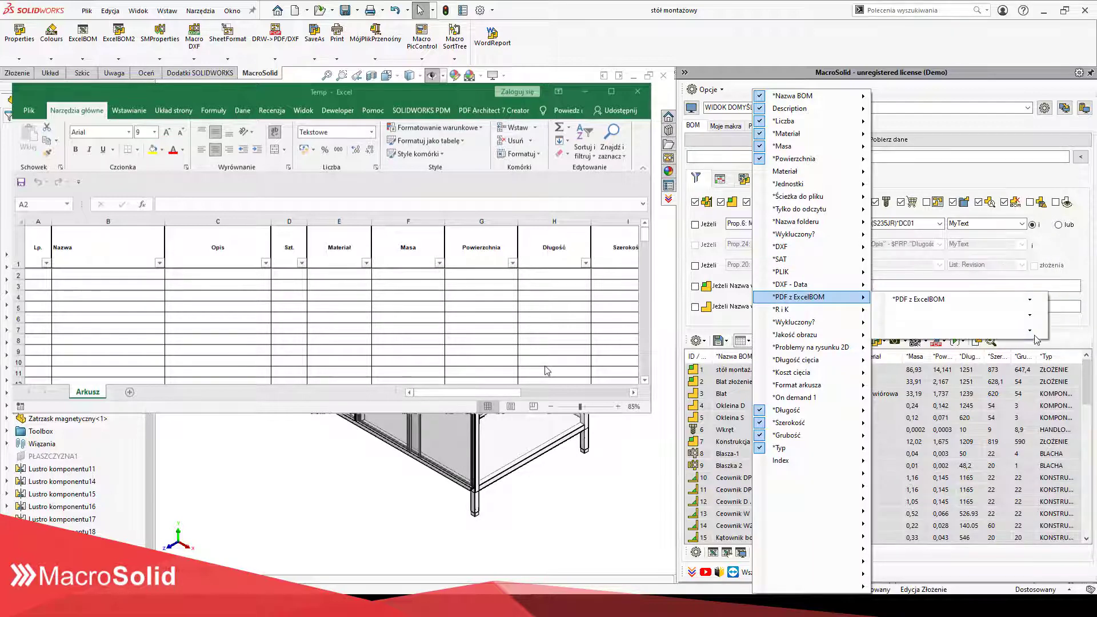
{"action": "left_click", "coordinate": [1066, 345]}
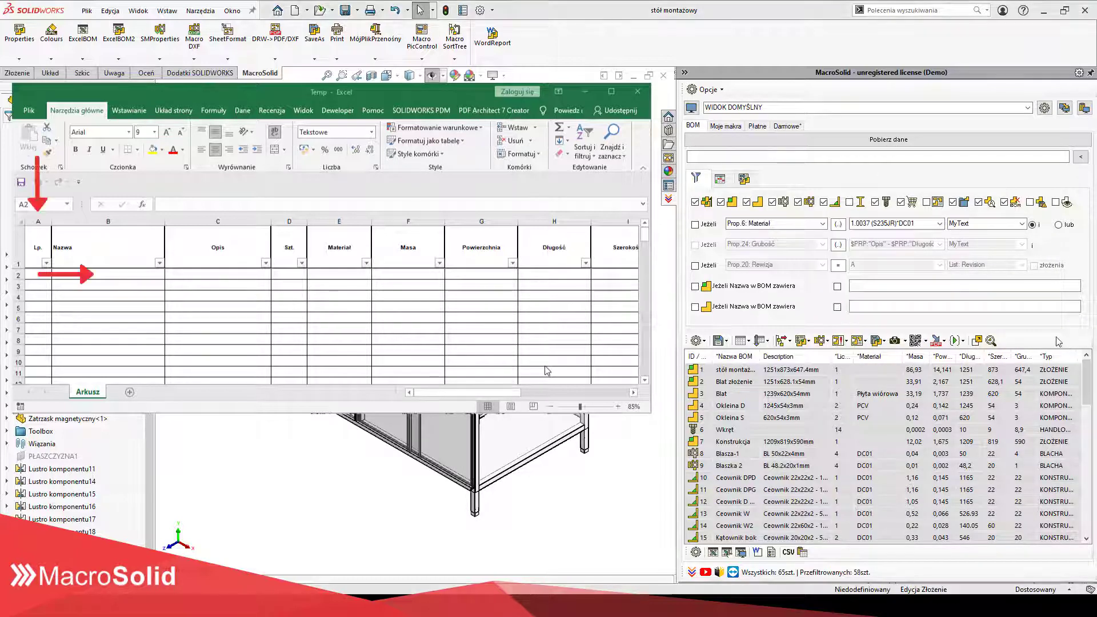
Step: Set the Excel export to start at column A, row 2
{"action": "left_click", "coordinate": [696, 552]}
{"action": "mouse_move", "coordinate": [793, 400]}
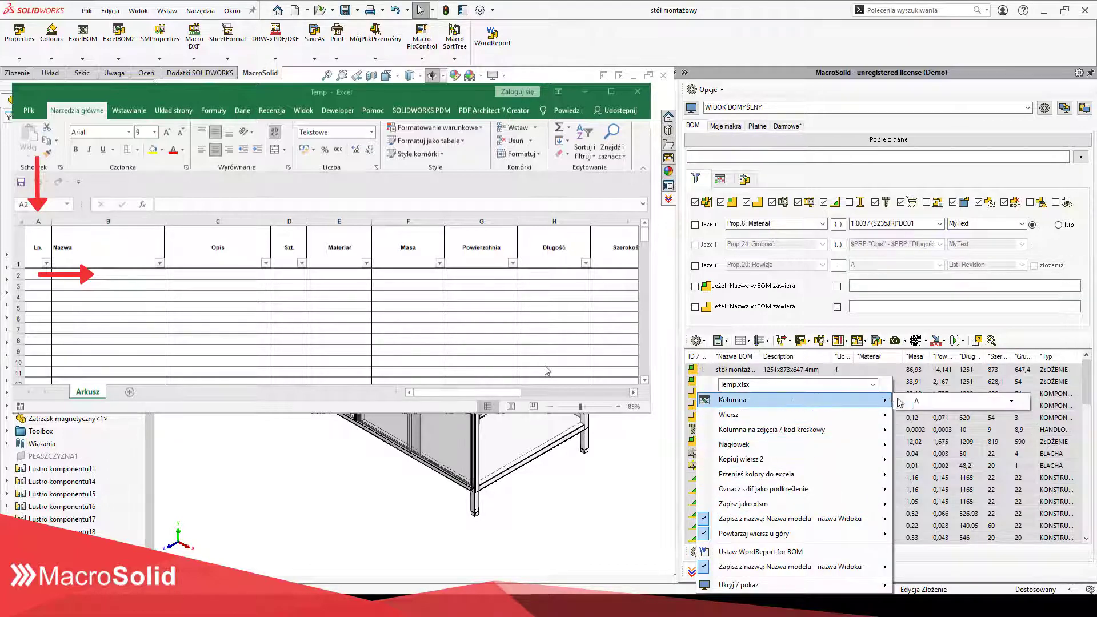
{"action": "left_click", "coordinate": [1012, 402]}
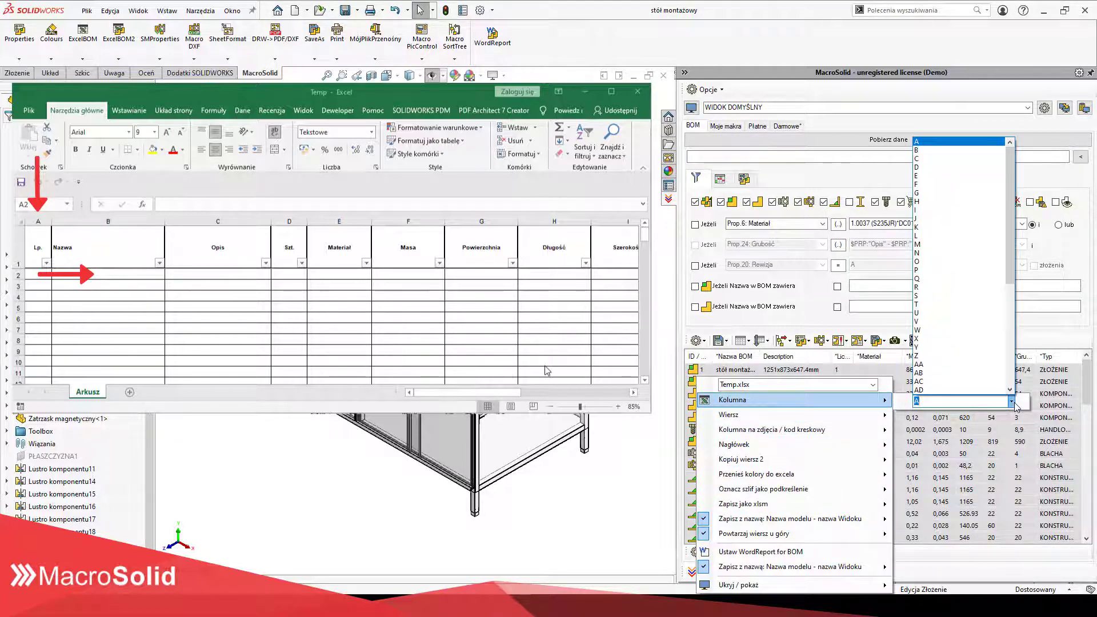
{"action": "left_click", "coordinate": [706, 416]}
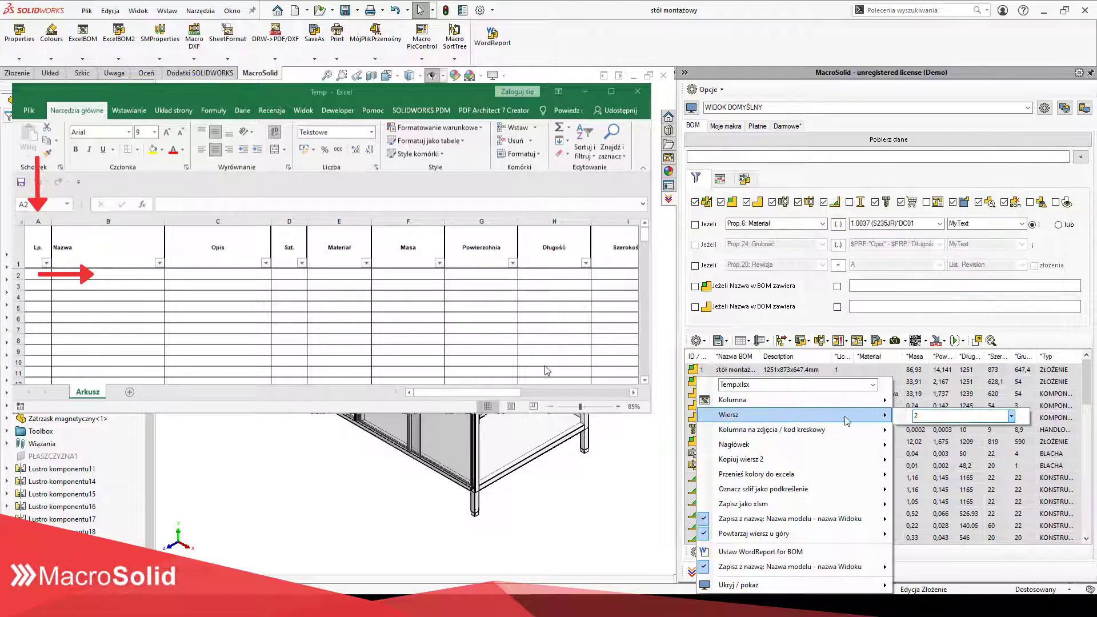
{"action": "left_click", "coordinate": [1011, 418]}
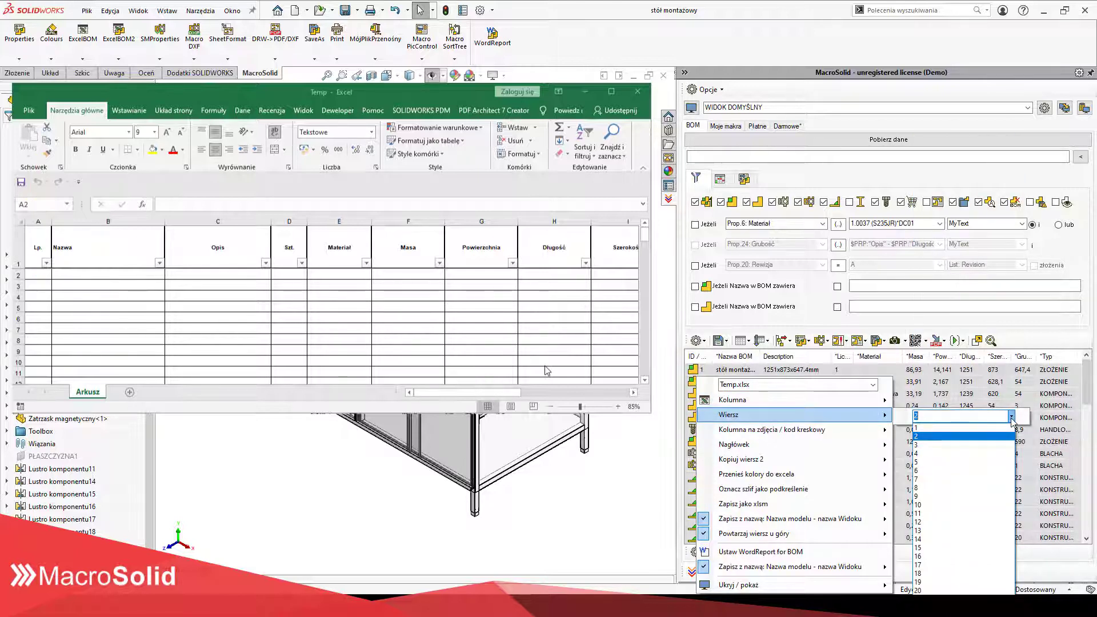
{"action": "left_click", "coordinate": [1032, 349]}
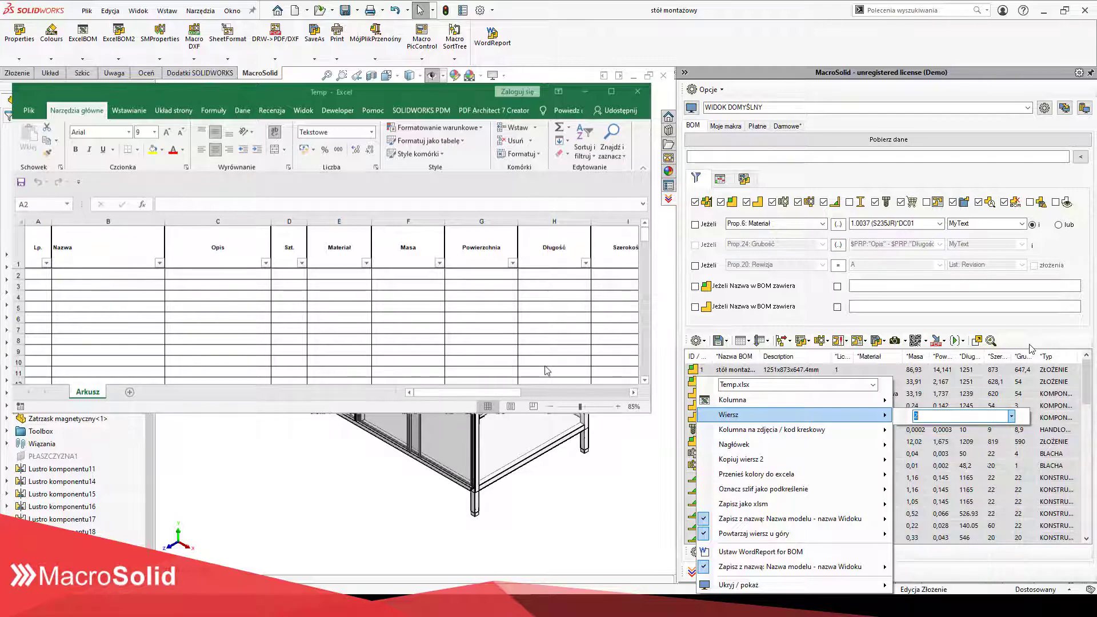
{"action": "left_click", "coordinate": [1033, 349]}
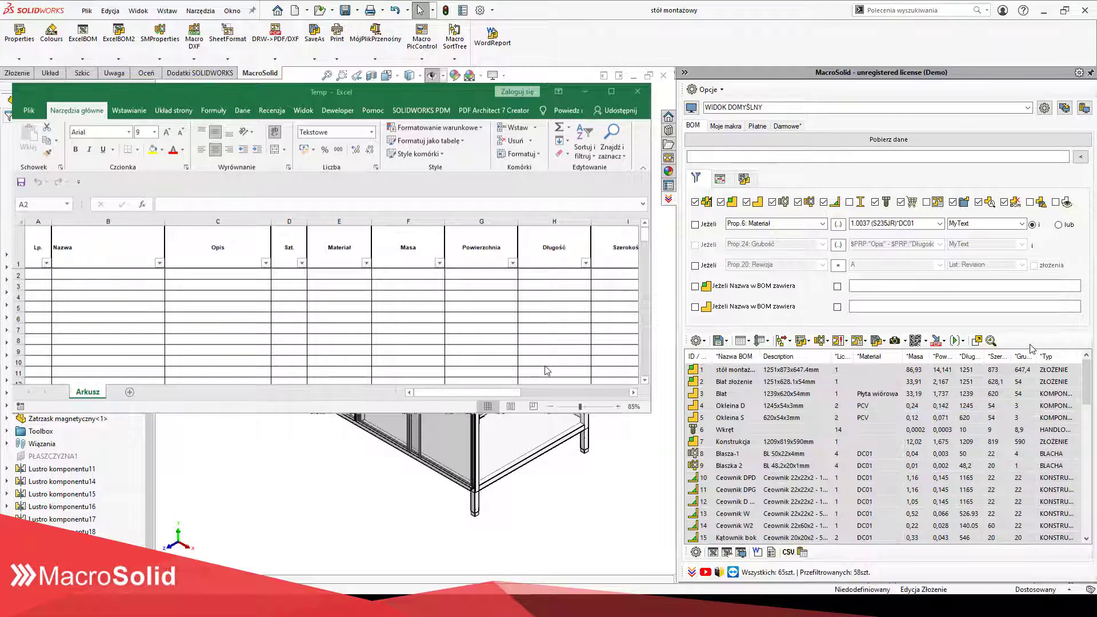
Step: Set the source property of the Materiał BOM column
{"action": "left_click", "coordinate": [747, 342]}
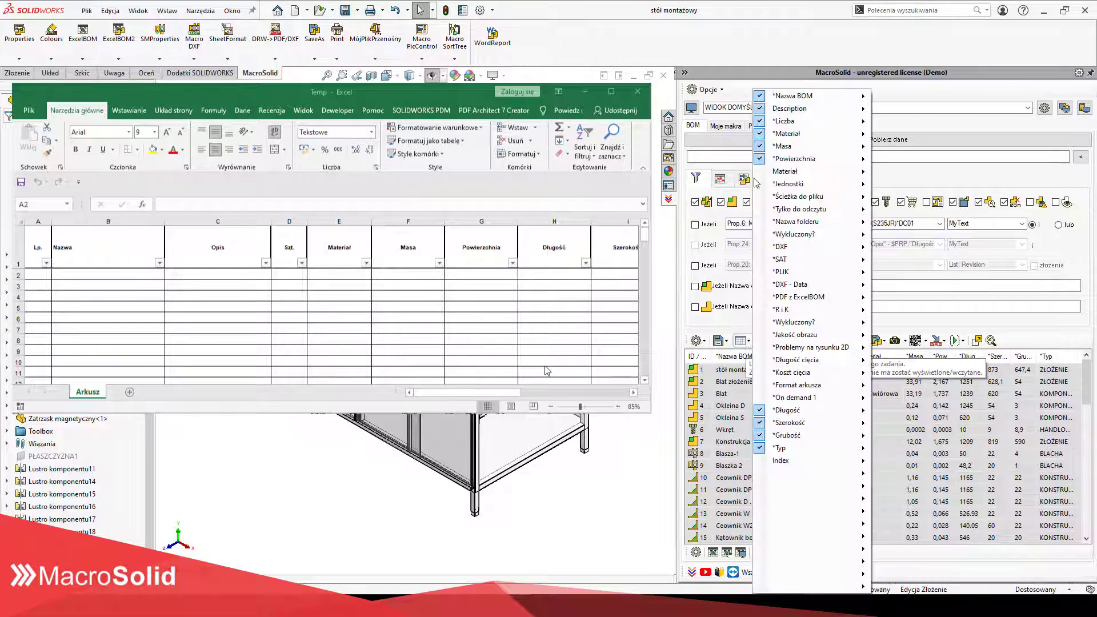
{"action": "mouse_move", "coordinate": [785, 171]}
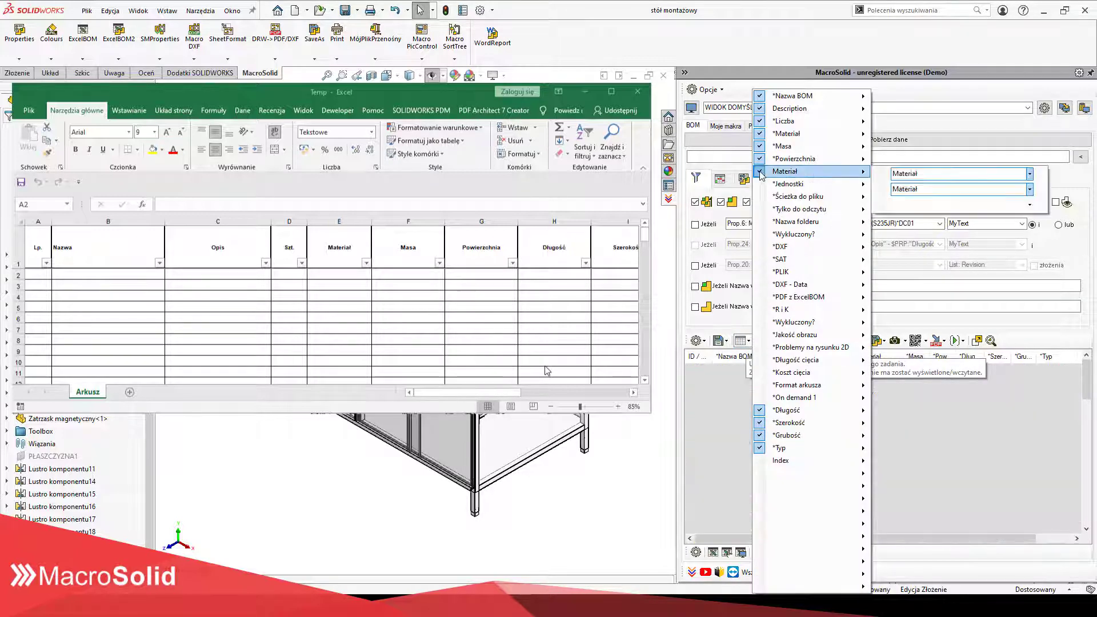
{"action": "left_click", "coordinate": [1029, 174]}
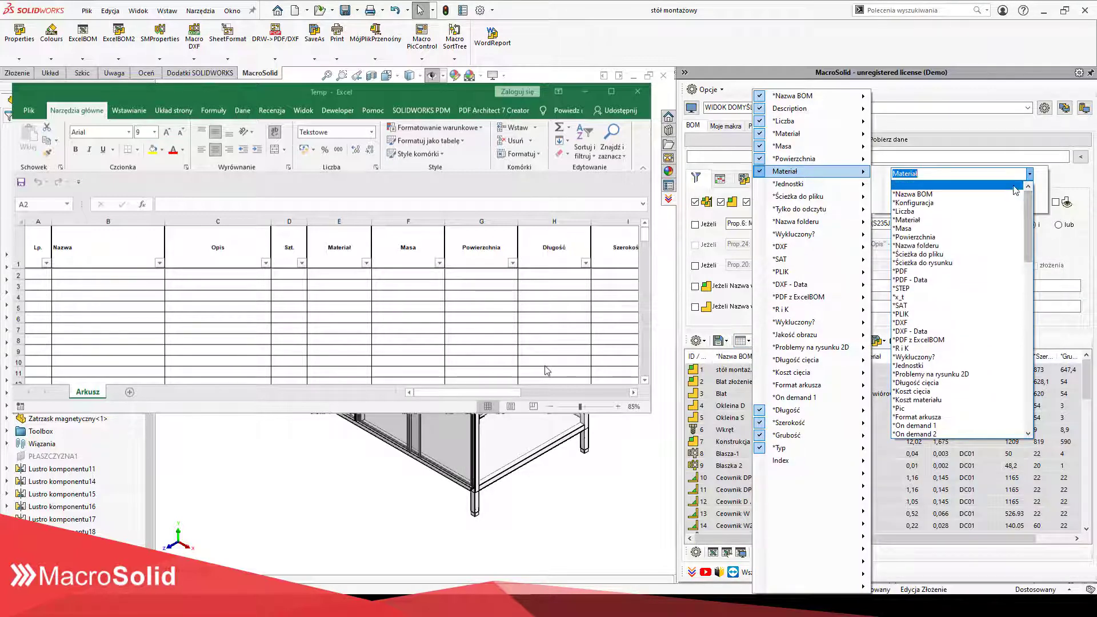
{"action": "scroll", "coordinate": [1027, 241], "scroll_direction": "up", "scroll_amount": 5}
{"action": "left_click", "coordinate": [1009, 206]}
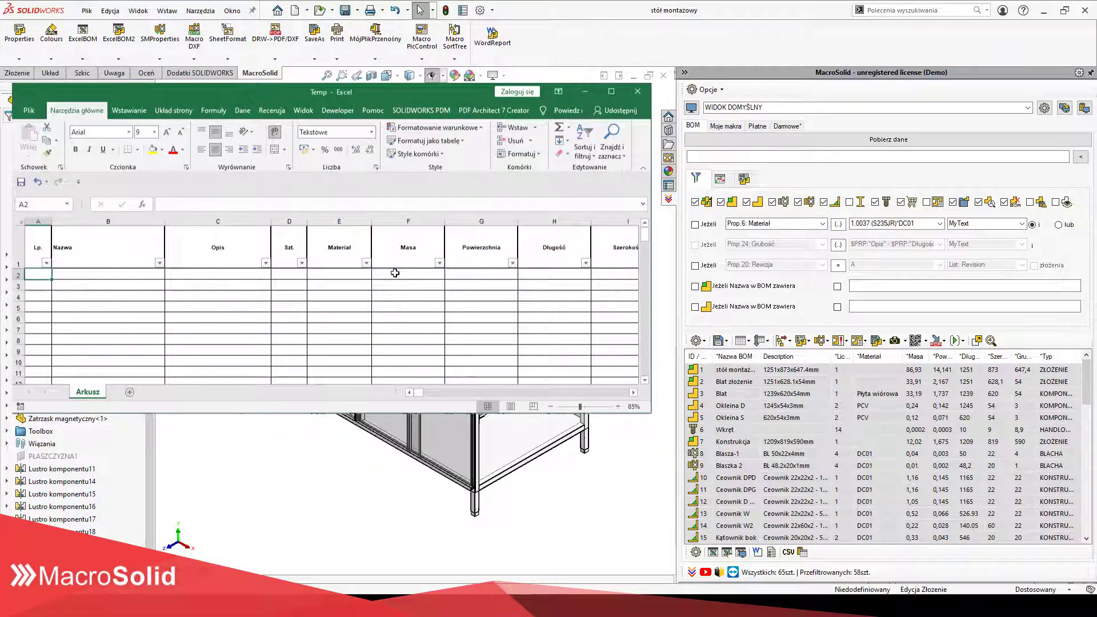
Step: Set cell F2 under Masa to the General number format
{"action": "left_click", "coordinate": [395, 274]}
{"action": "left_click", "coordinate": [372, 132]}
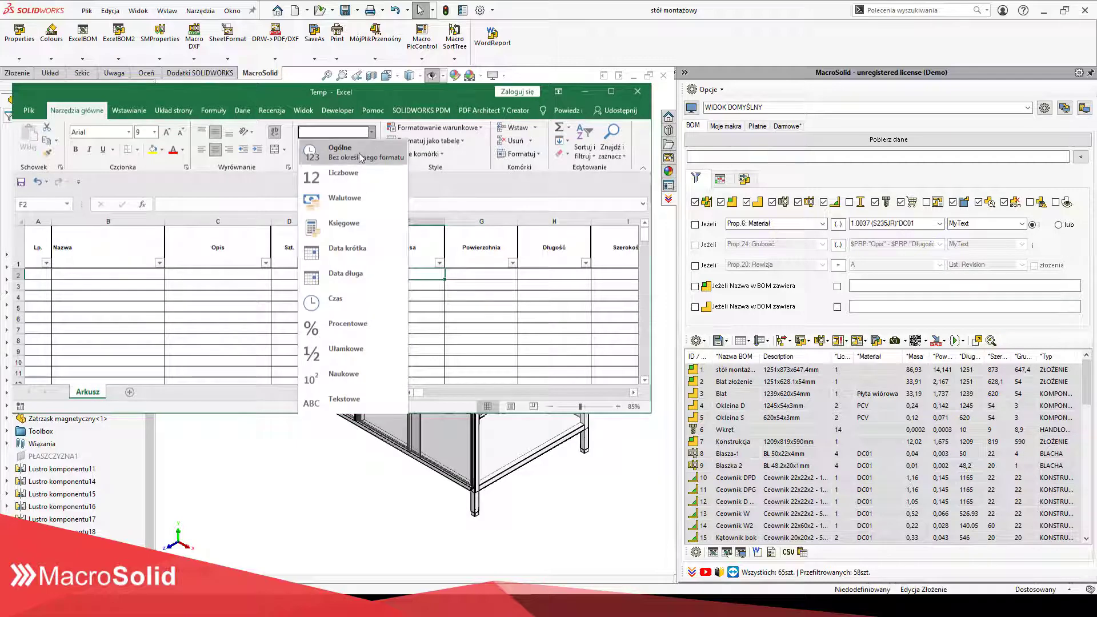
{"action": "left_click", "coordinate": [357, 152]}
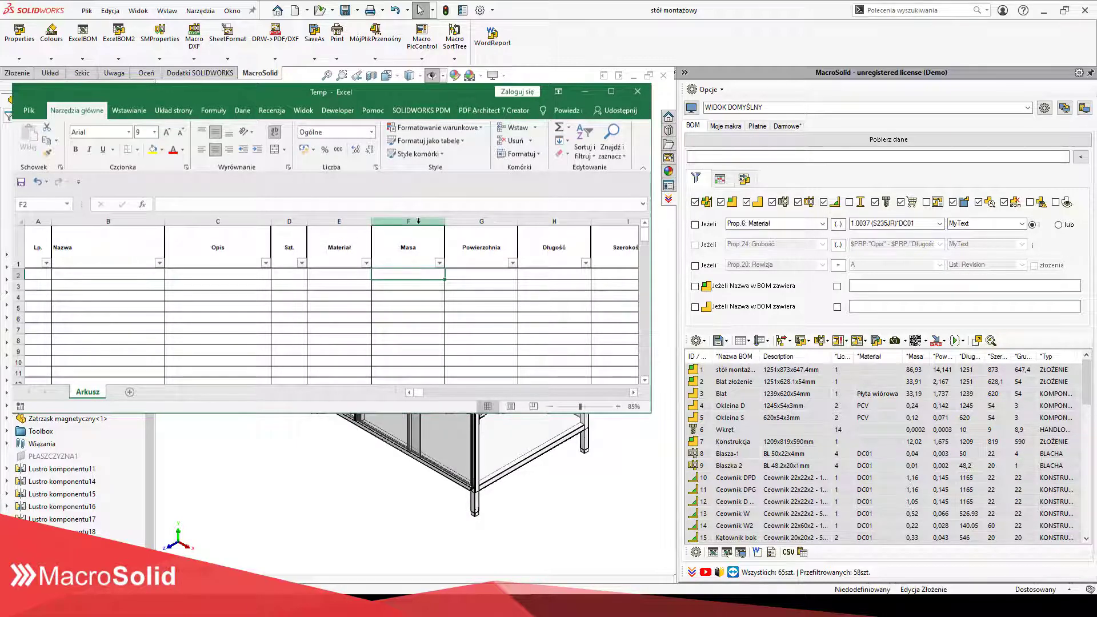
Step: Format columns F through I as Tekstowe, select cell A2, and minimise Excel
{"action": "left_click_drag", "start_coordinate": [418, 220], "coordinate": [603, 218]}
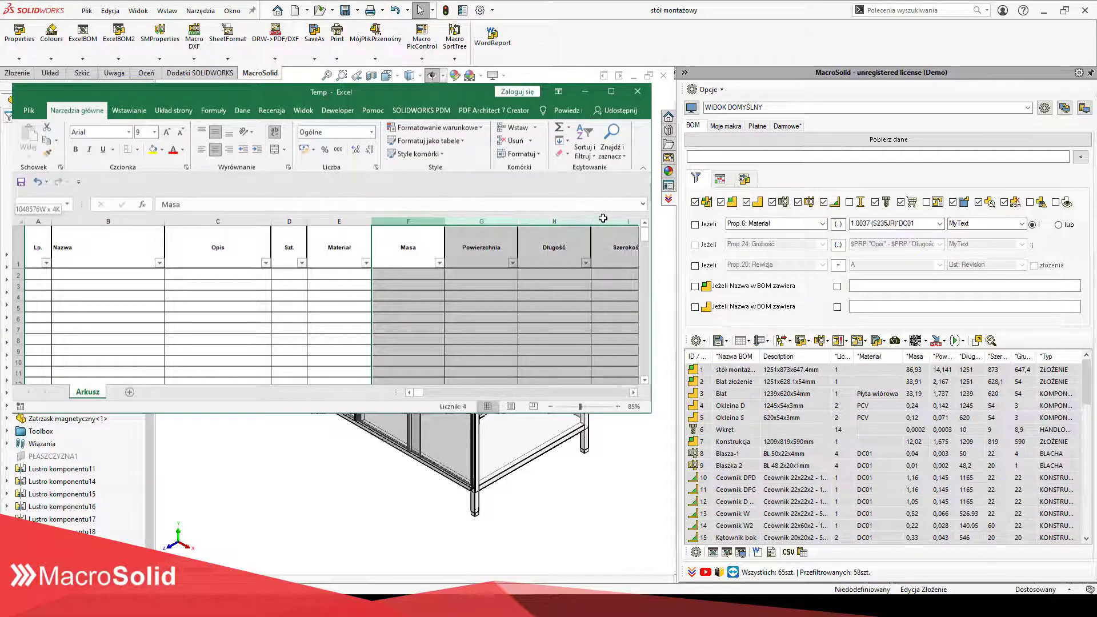
{"action": "left_click", "coordinate": [372, 132]}
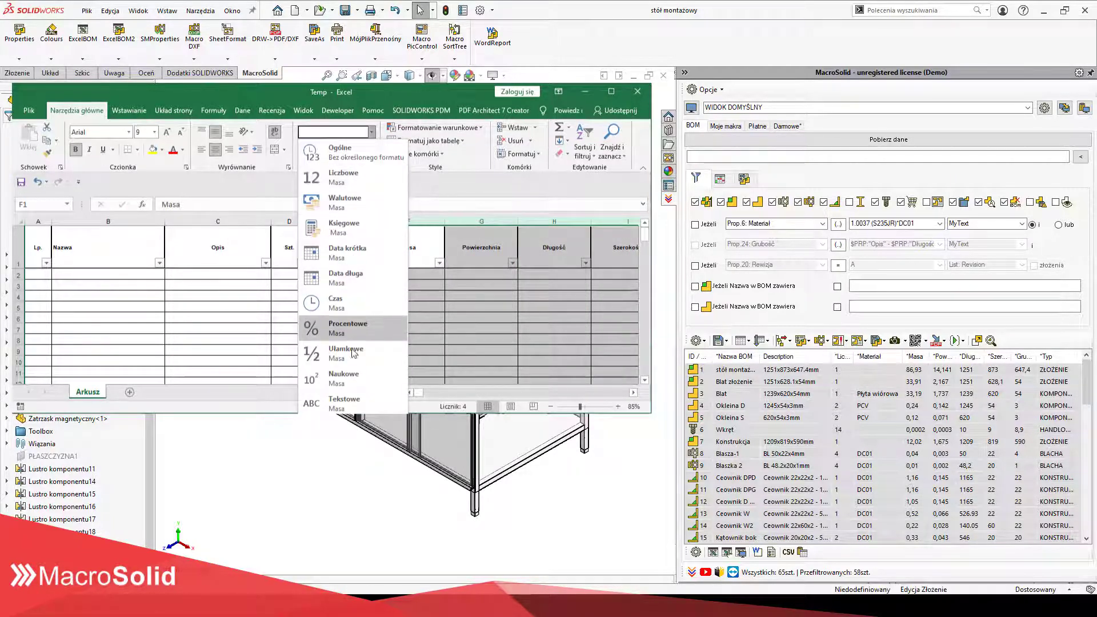
{"action": "left_click", "coordinate": [349, 404]}
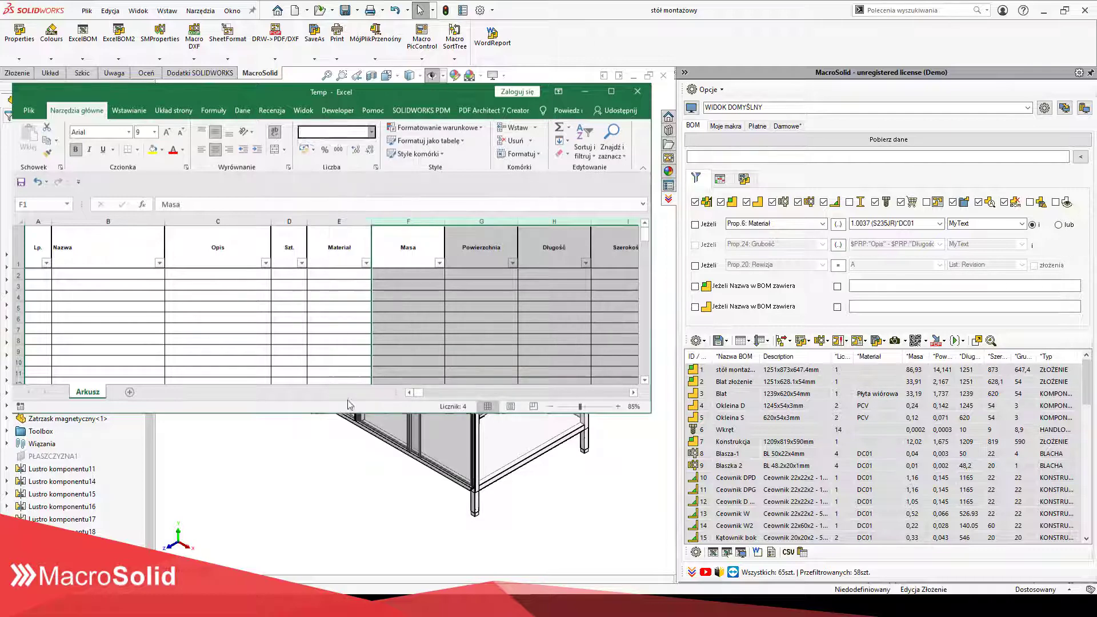
{"action": "left_click", "coordinate": [403, 271]}
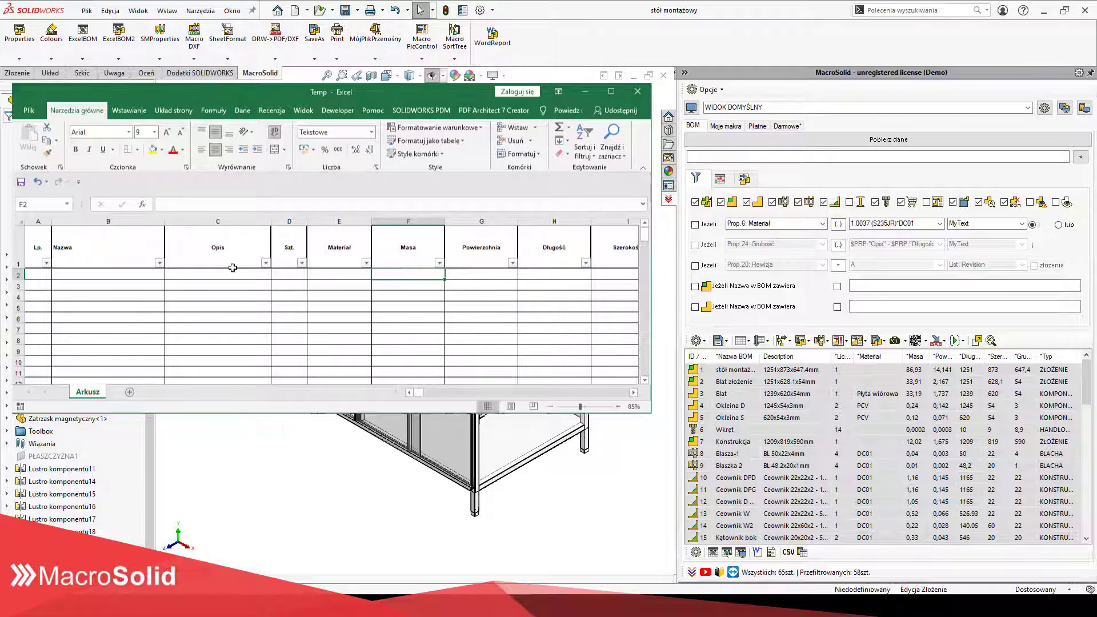
{"action": "left_click", "coordinate": [39, 272]}
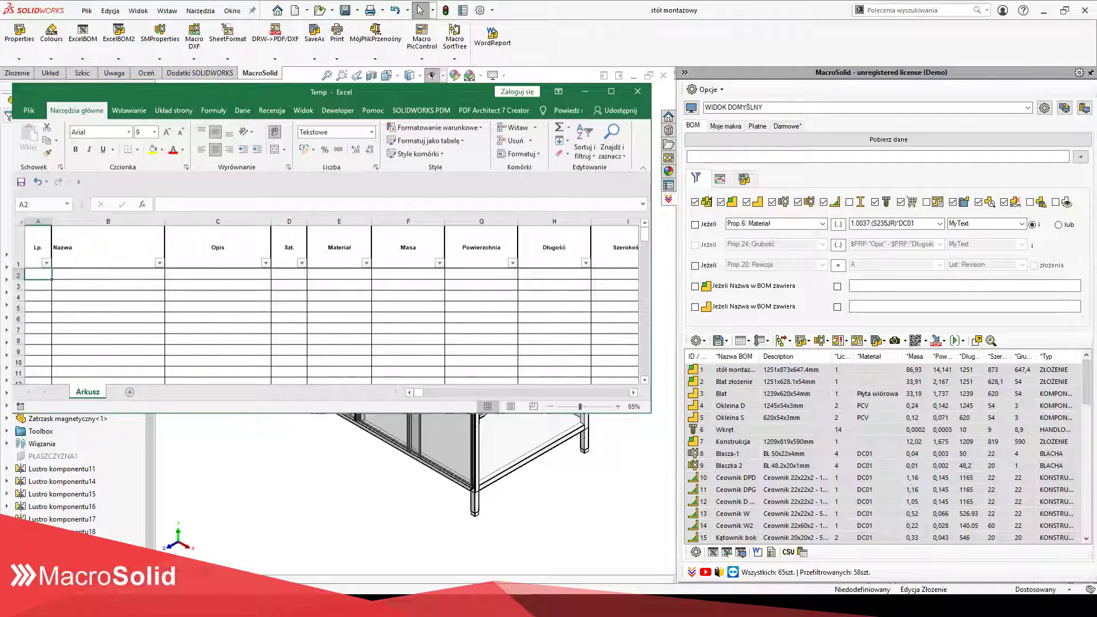
{"action": "left_click", "coordinate": [663, 348]}
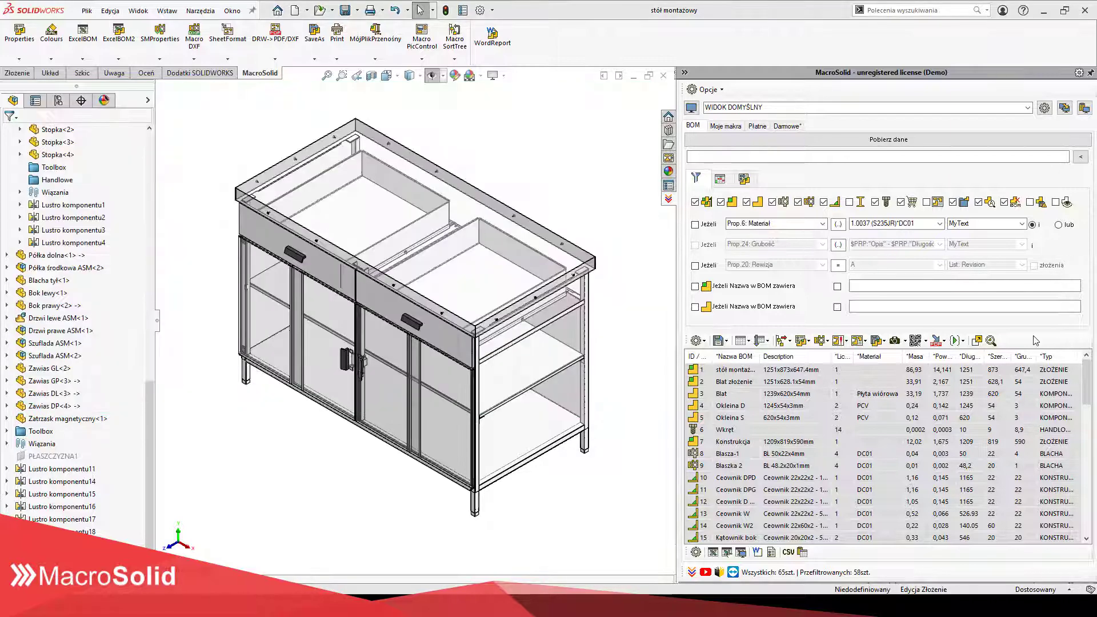
Step: Set the Szerokość column's separator conversion to comma ('->,') and refresh the BOM
{"action": "left_click", "coordinate": [749, 342]}
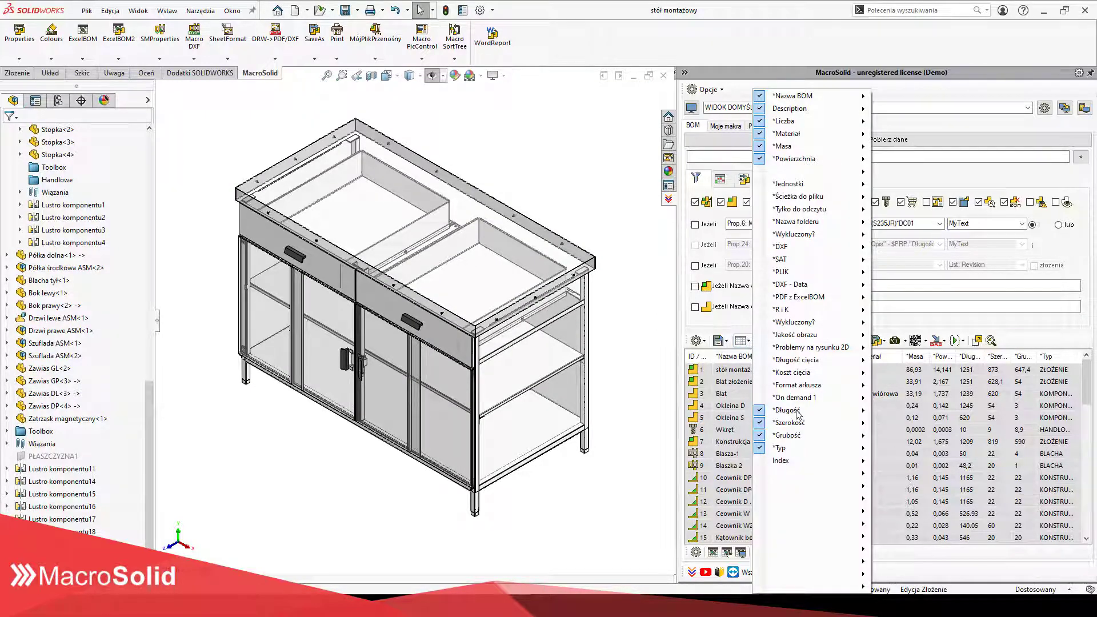
{"action": "mouse_move", "coordinate": [791, 423]}
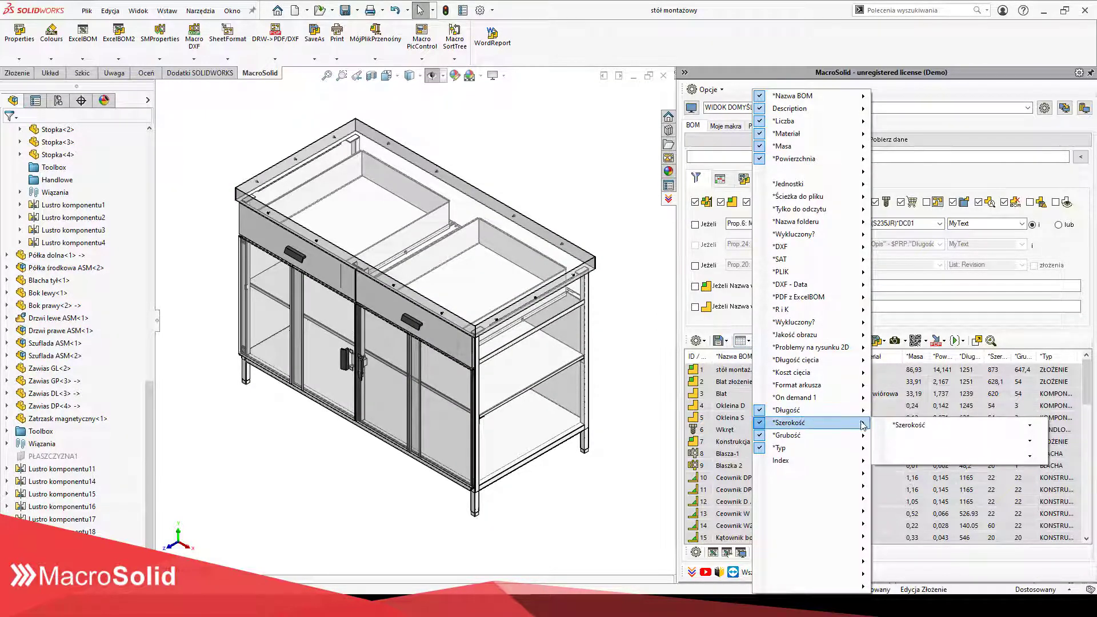
{"action": "left_click", "coordinate": [1030, 456]}
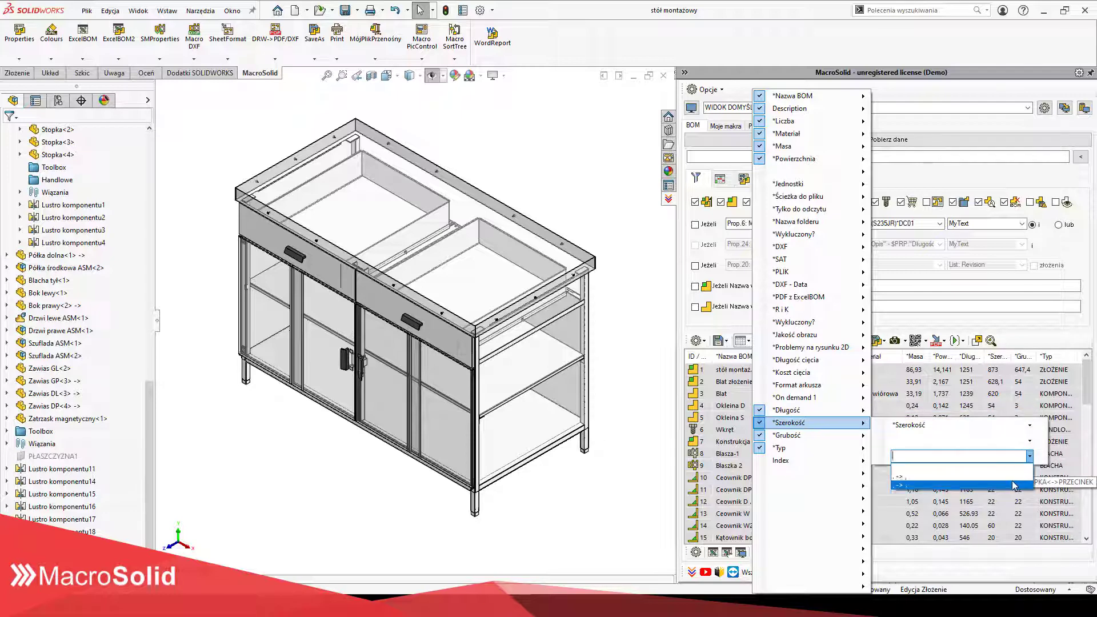
{"action": "left_click", "coordinate": [1020, 484]}
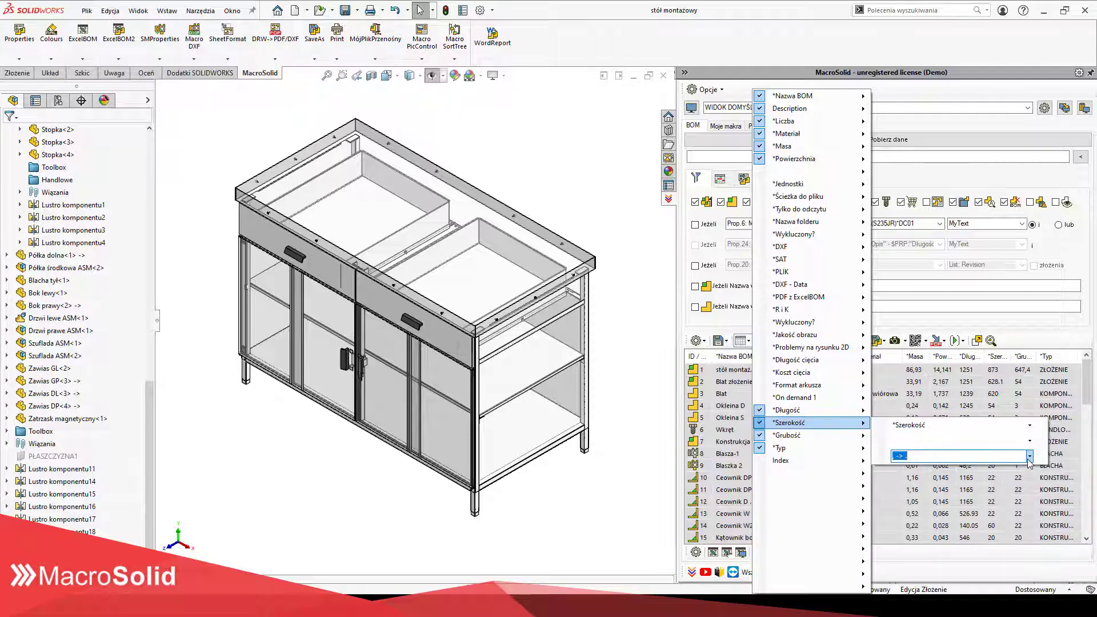
{"action": "left_click", "coordinate": [1030, 456]}
{"action": "left_click", "coordinate": [1020, 477]}
{"action": "left_click", "coordinate": [1030, 456]}
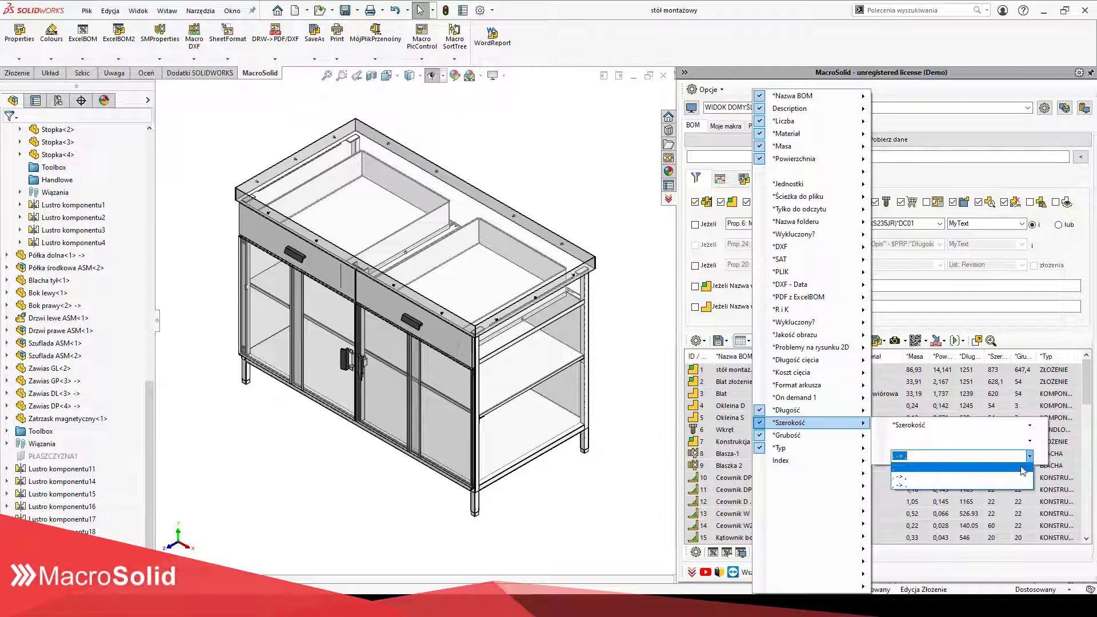
{"action": "left_click", "coordinate": [1043, 349]}
Step: Apply mass precision of one decimal and area precision of three decimals
{"action": "left_click", "coordinate": [1044, 108]}
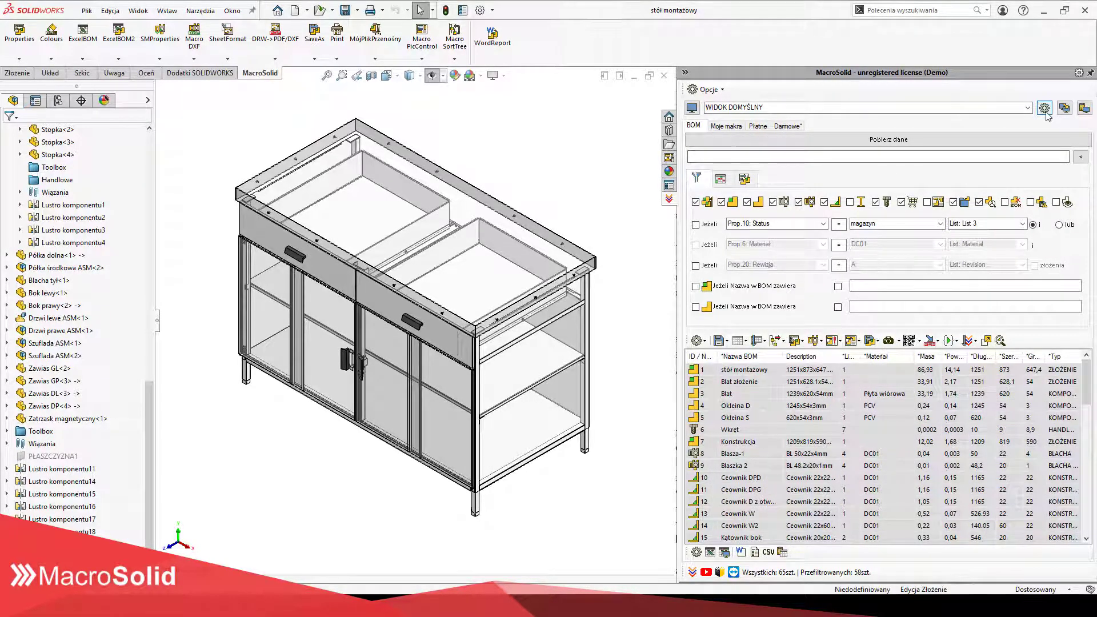
{"action": "left_click", "coordinate": [752, 172]}
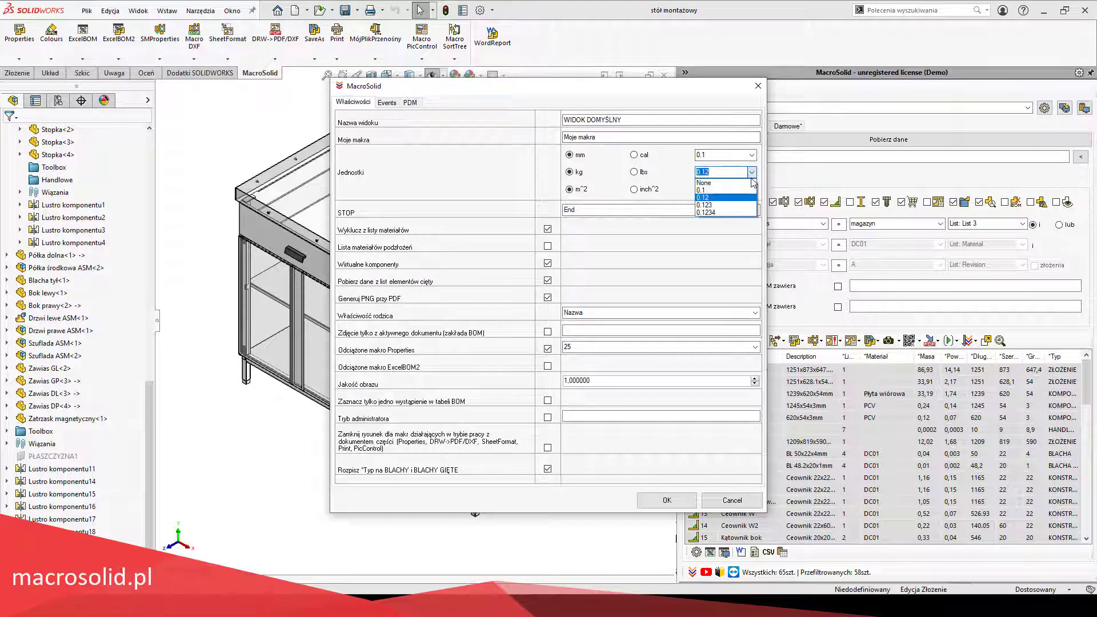
{"action": "left_click", "coordinate": [721, 182]}
{"action": "left_click", "coordinate": [752, 189]}
{"action": "left_click", "coordinate": [739, 235]}
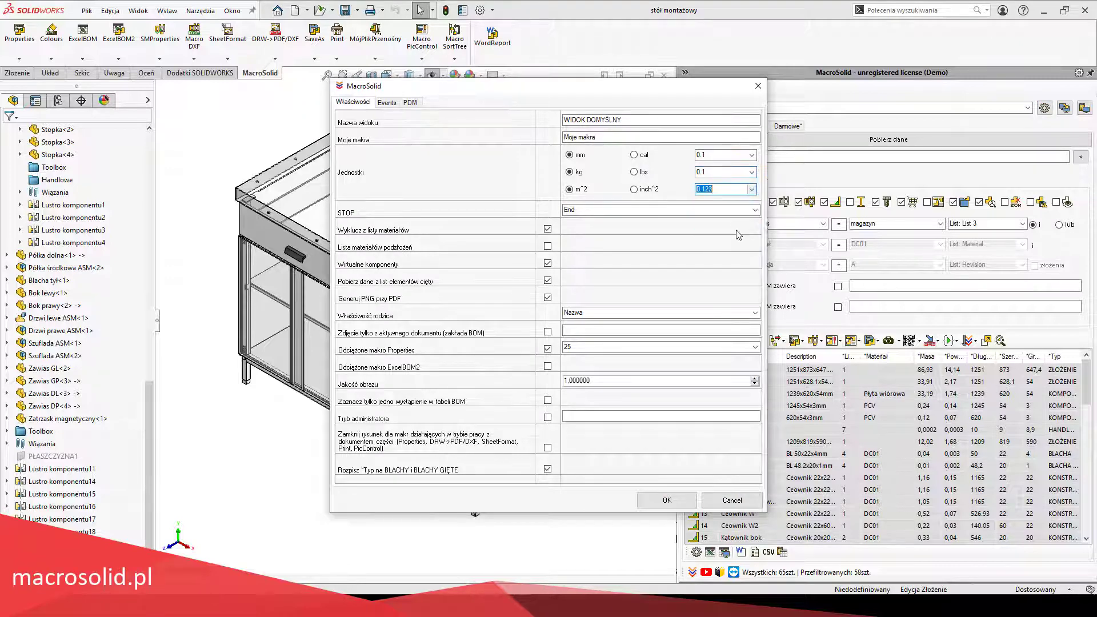
{"action": "left_click", "coordinate": [667, 500]}
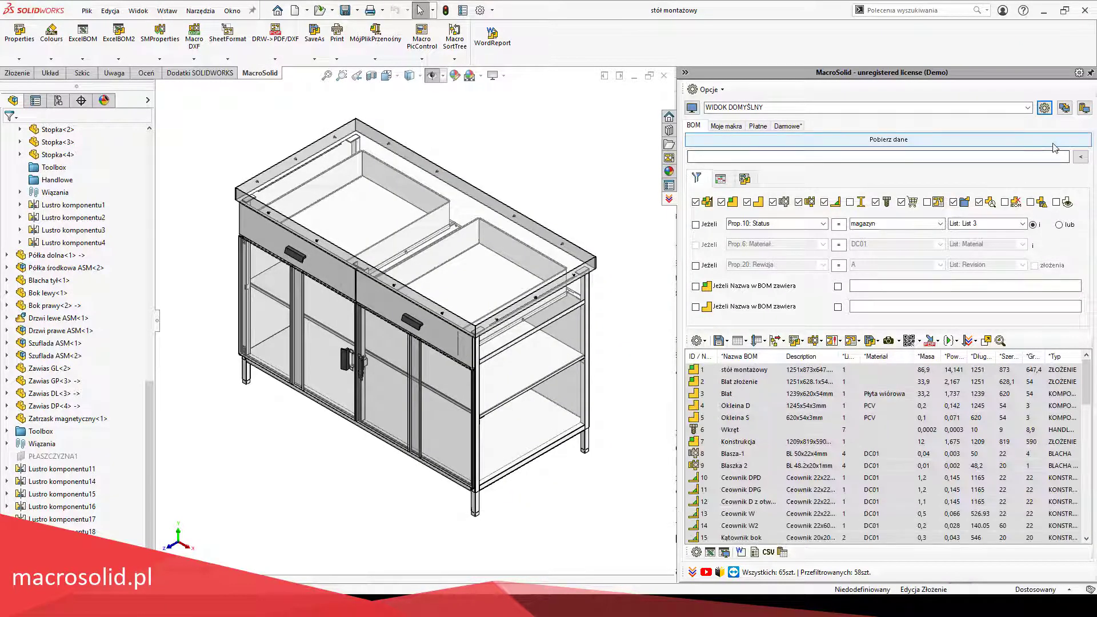
Step: Set both mass (kg) and area (m^2) precision to two decimals, 0.12
{"action": "left_click", "coordinate": [1045, 112]}
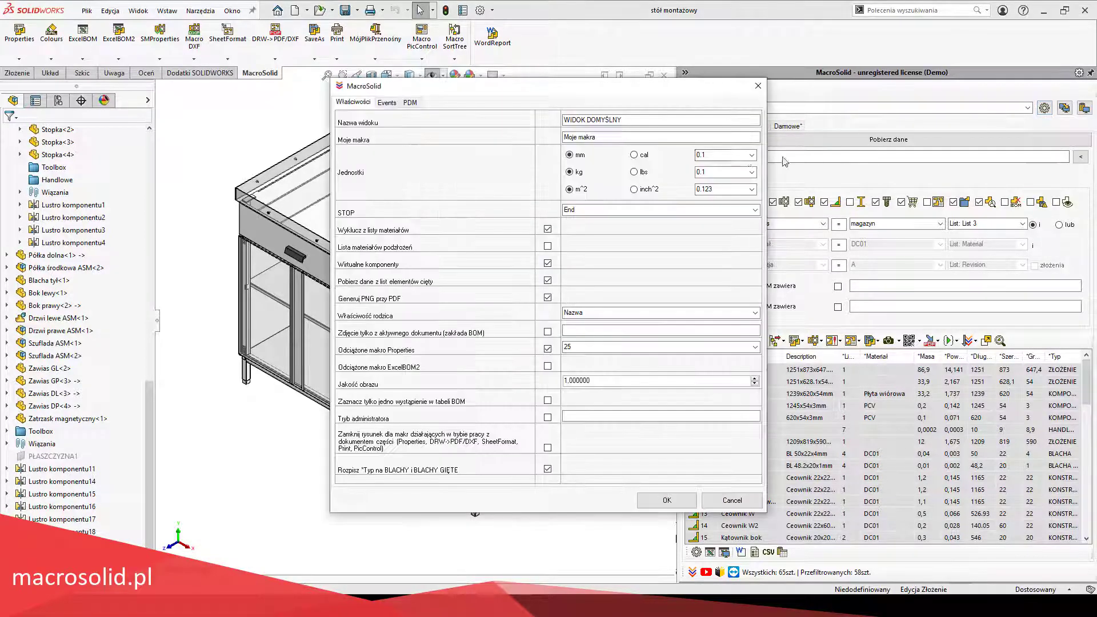
{"action": "left_click", "coordinate": [752, 172]}
{"action": "left_click", "coordinate": [749, 191]}
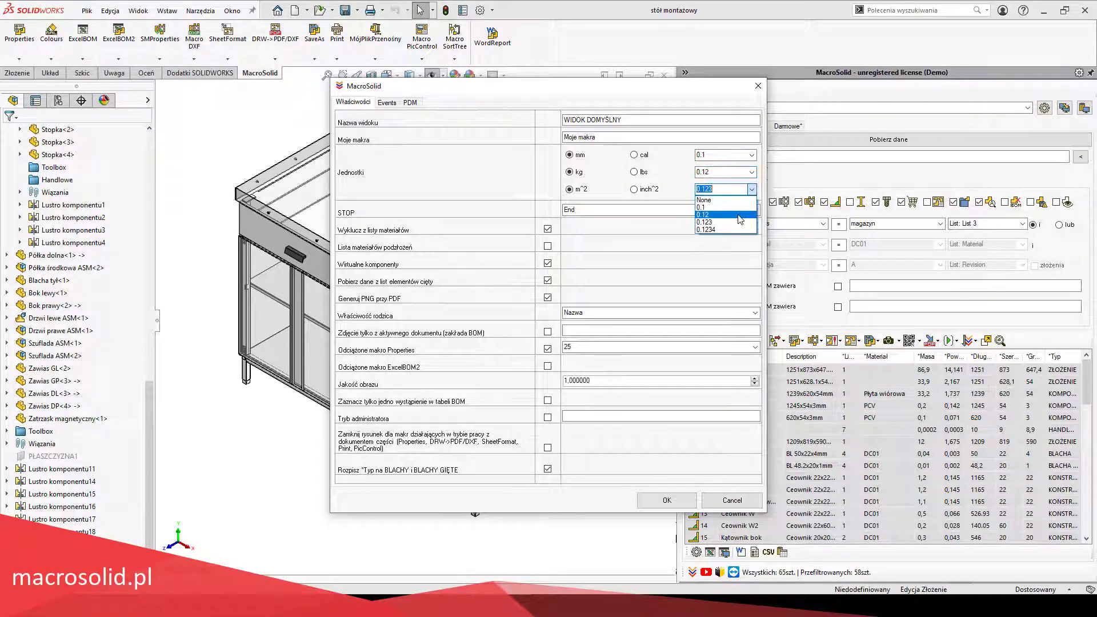
{"action": "left_click", "coordinate": [720, 210]}
{"action": "left_click", "coordinate": [667, 500]}
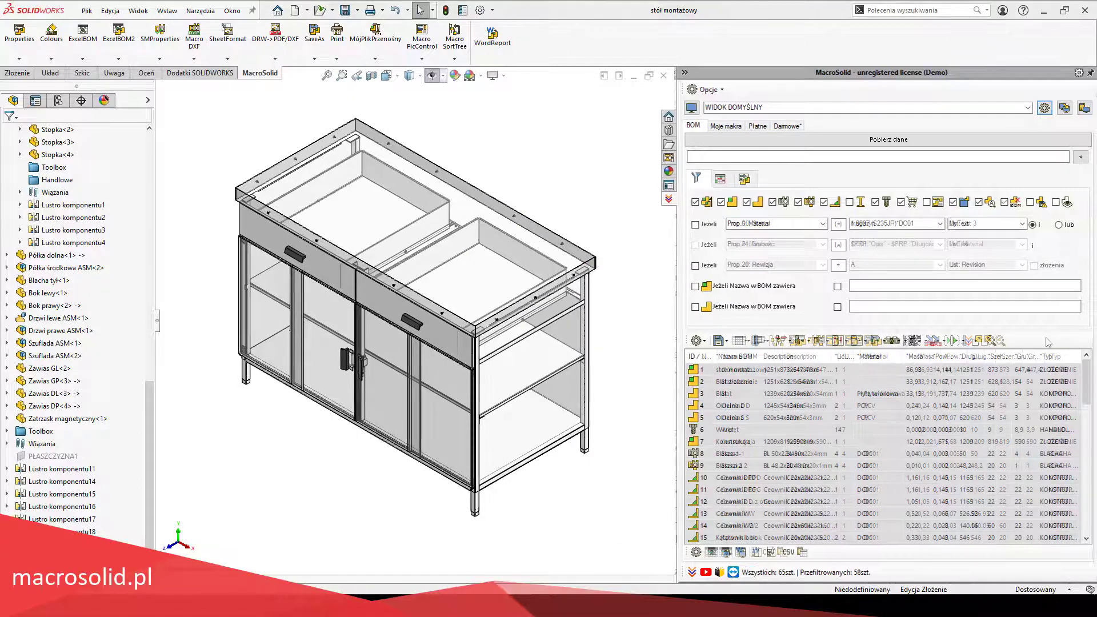
Step: Switch the BOM to the BLACHY + PIC view and open the options menu
{"action": "left_click", "coordinate": [1027, 108]}
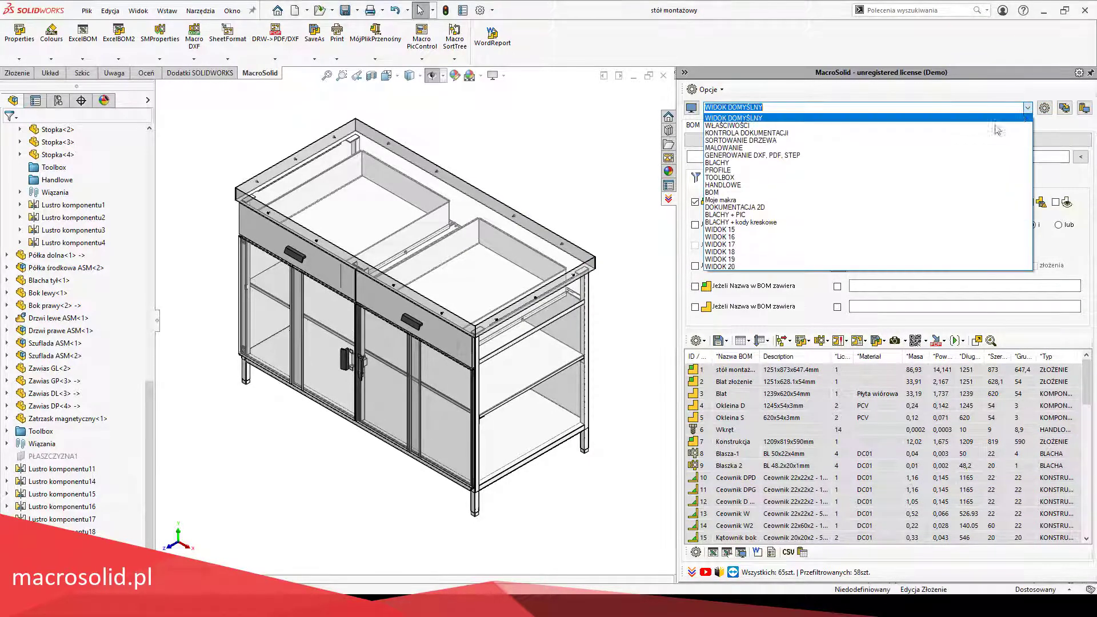
{"action": "left_click", "coordinate": [850, 216]}
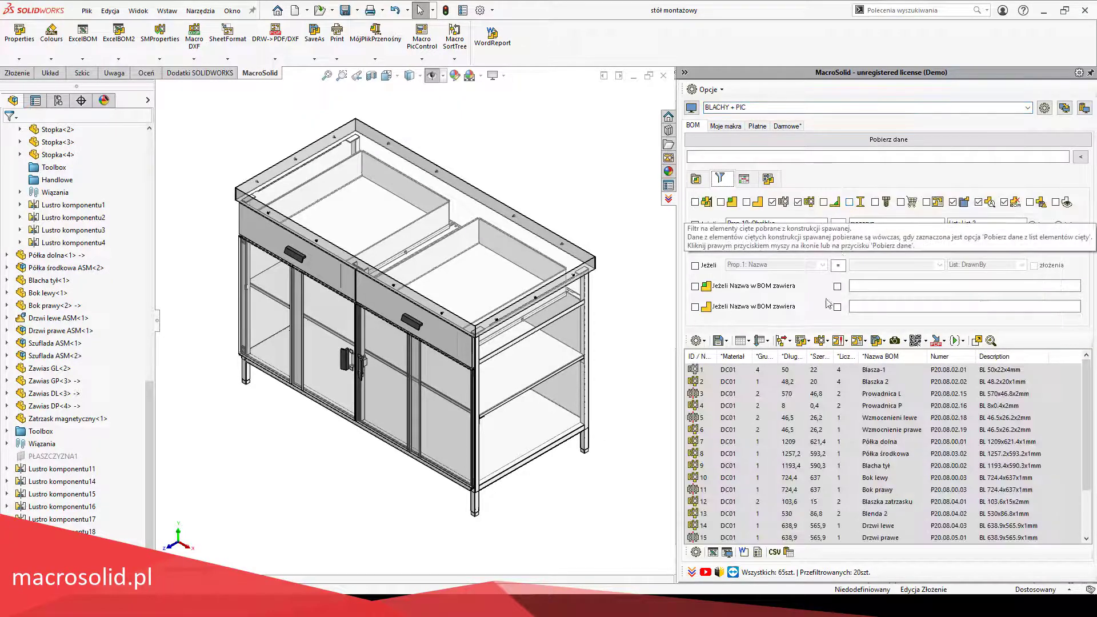
{"action": "left_click", "coordinate": [696, 552]}
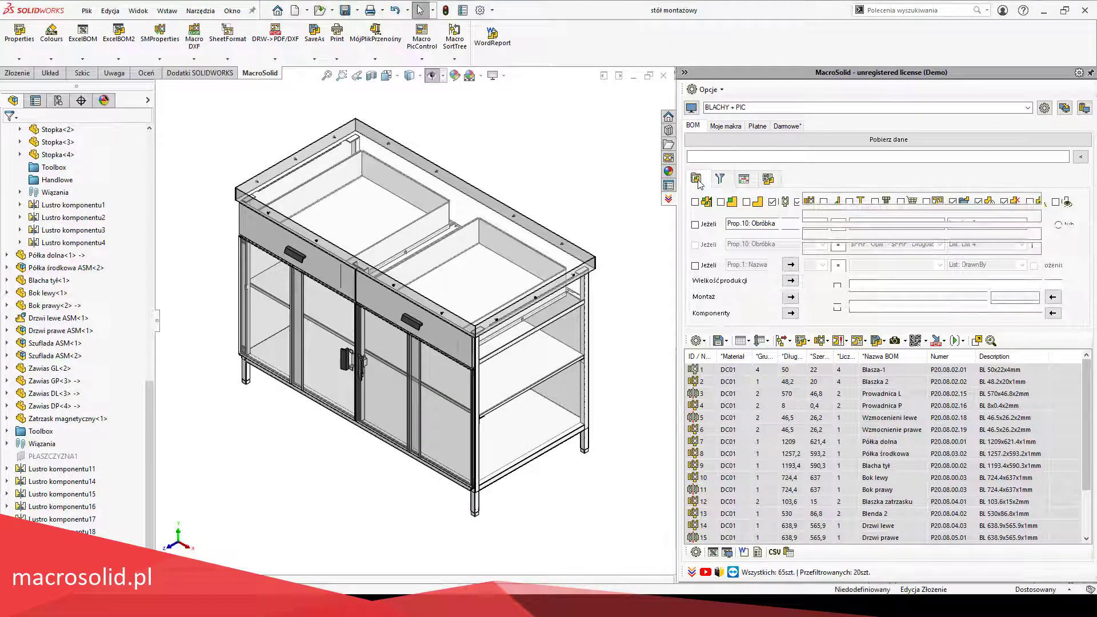
Step: Fill the order dimensions from the model, correct them to 1251 × 873 × 648, set production quantity 450, and save
{"action": "left_click", "coordinate": [890, 247]}
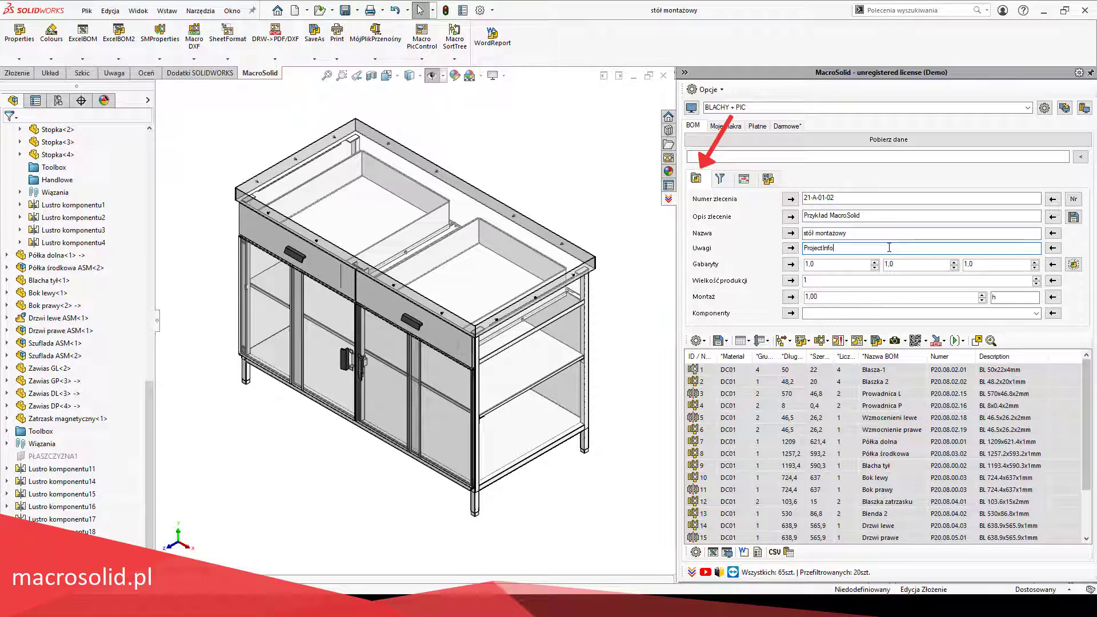
{"action": "left_click", "coordinate": [1076, 266]}
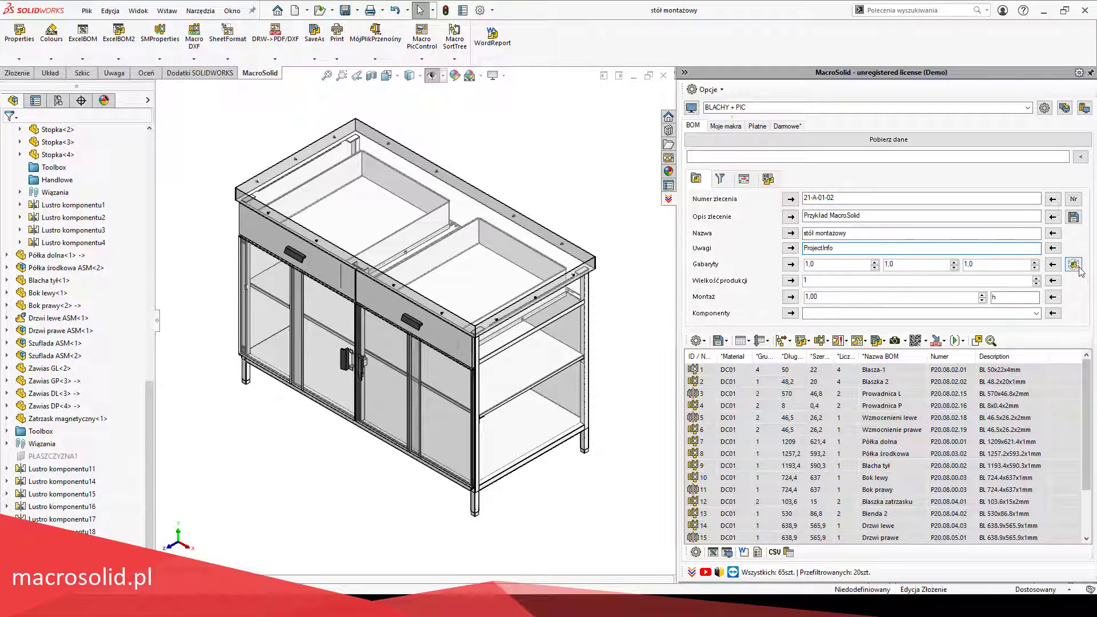
{"action": "left_click_drag", "start_coordinate": [980, 264], "coordinate": [972, 264]}
{"action": "type", "text": "450"}
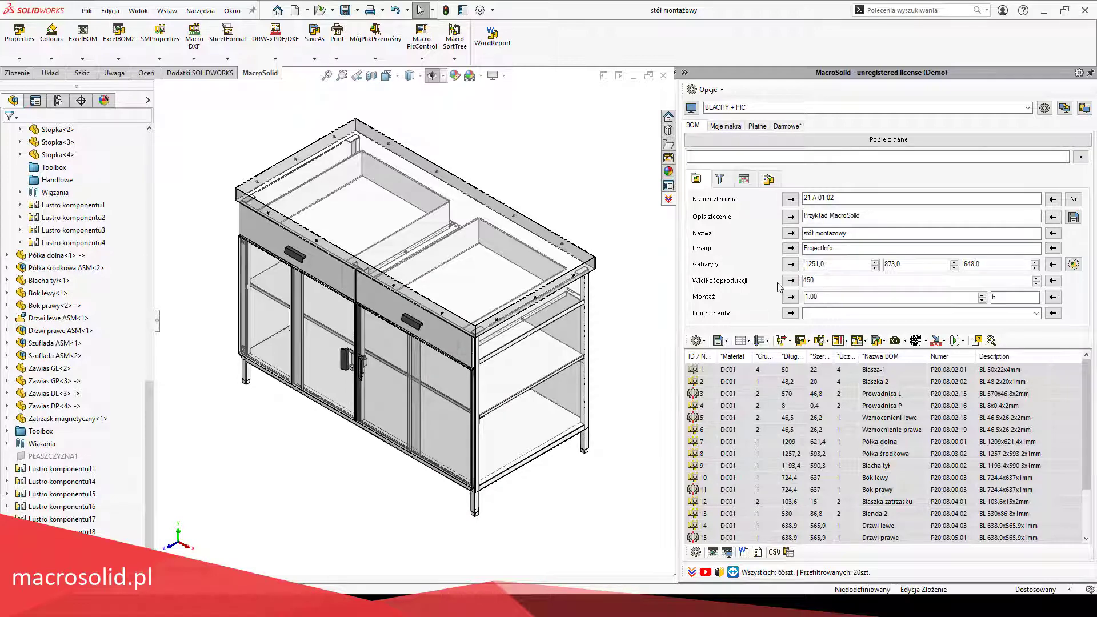
{"action": "left_click", "coordinate": [1074, 219]}
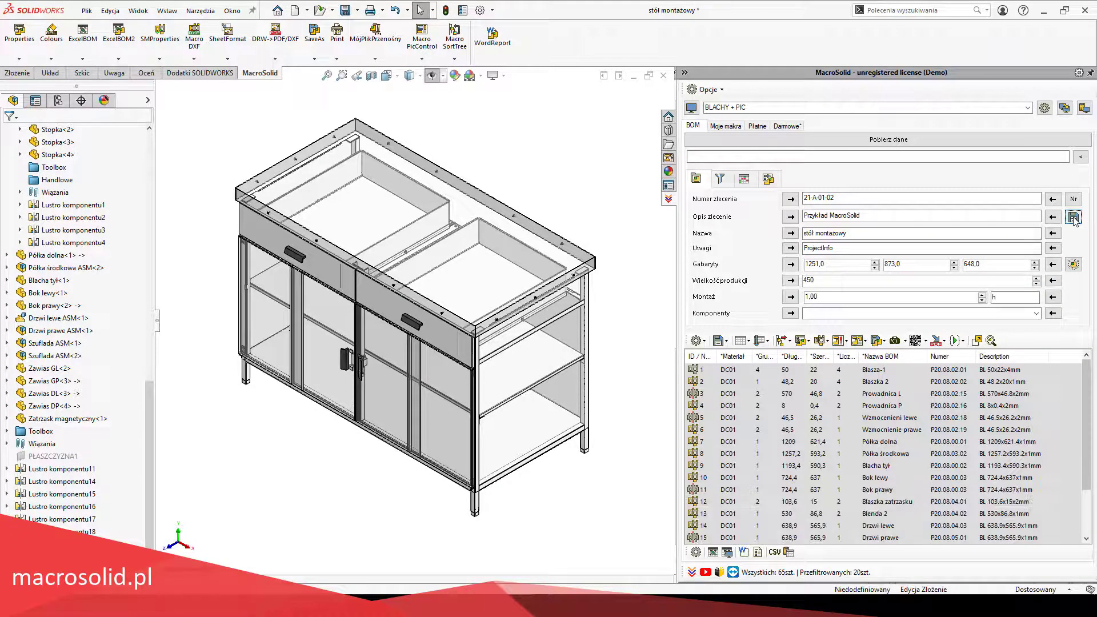
{"action": "left_click", "coordinate": [696, 552]}
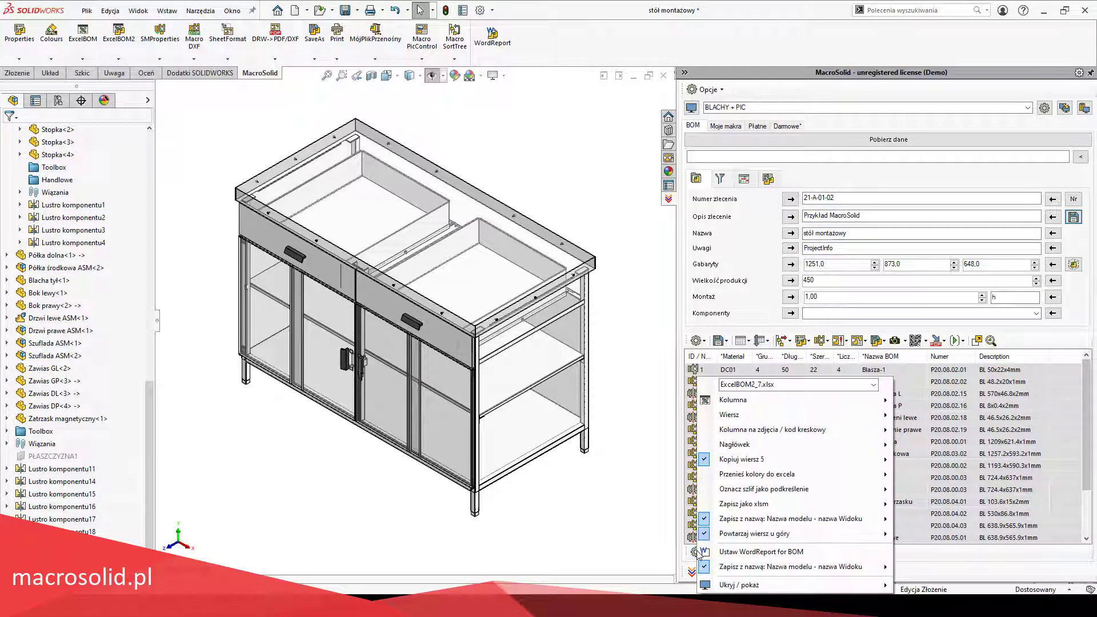
Step: In the Nagłówek mapping, assign order number D1, description I1, remarks D2 and dimensions D3
{"action": "left_click", "coordinate": [742, 446]}
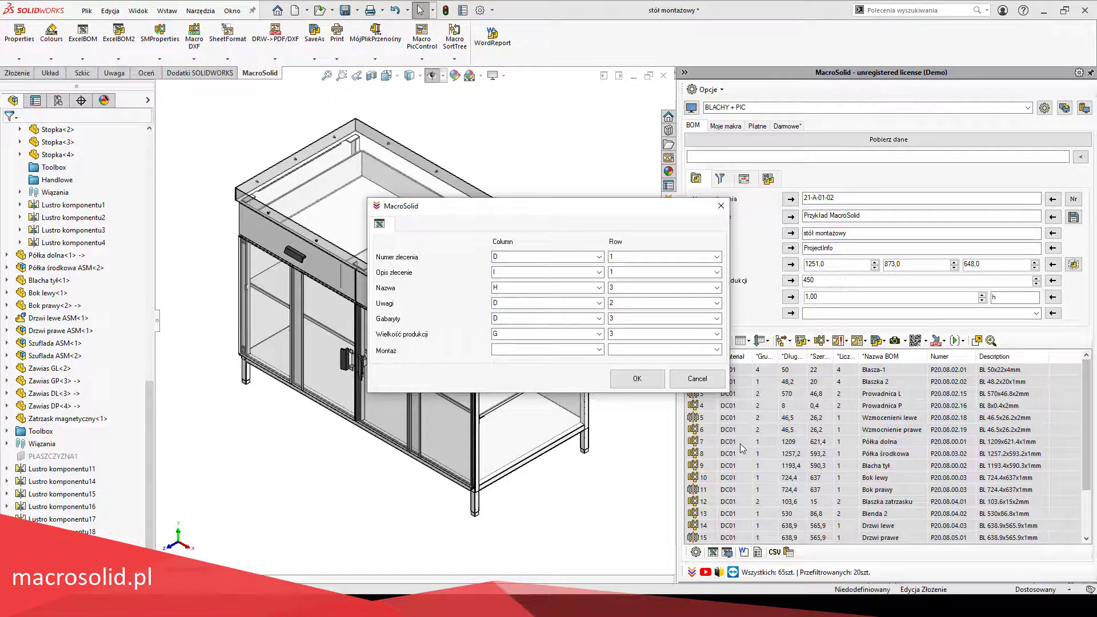
{"action": "left_click_drag", "start_coordinate": [623, 200], "coordinate": [580, 257]}
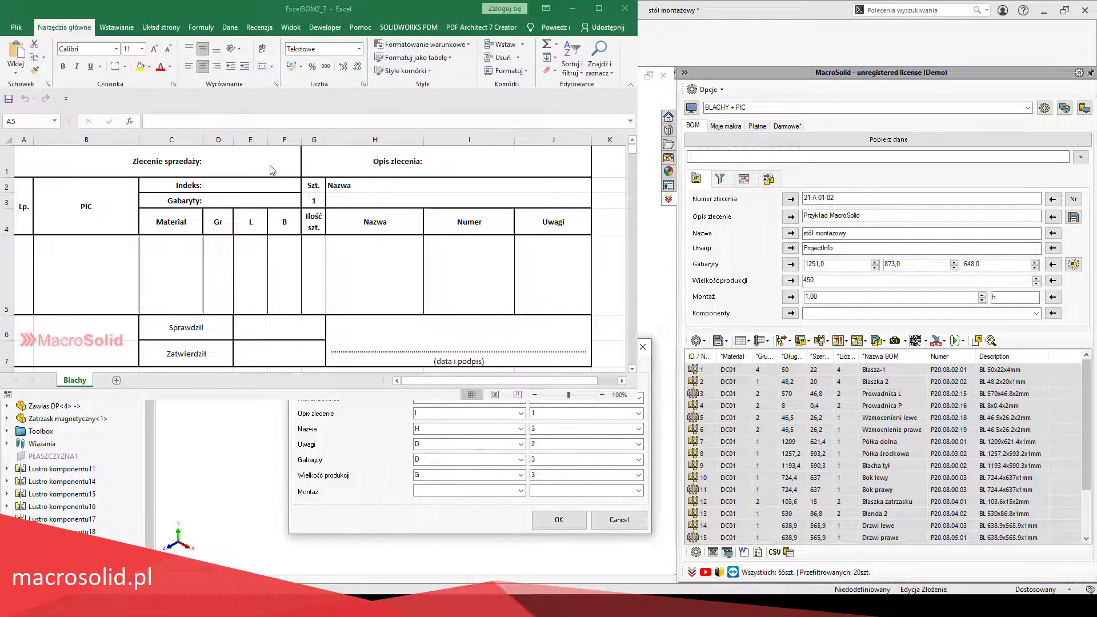
{"action": "left_click", "coordinate": [269, 165]}
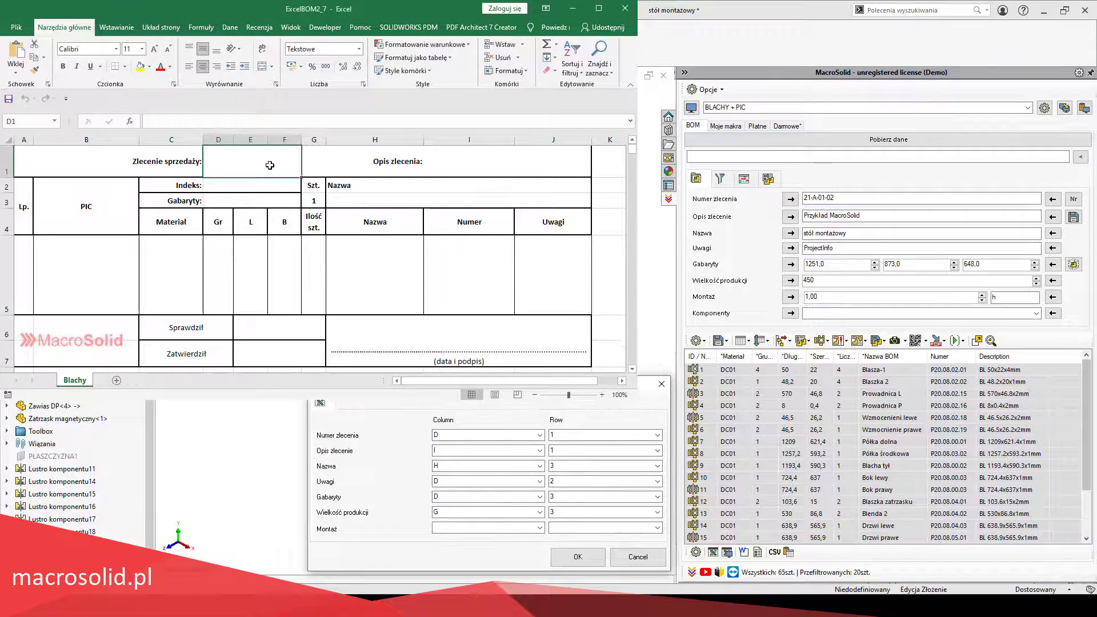
{"action": "left_click", "coordinate": [449, 171]}
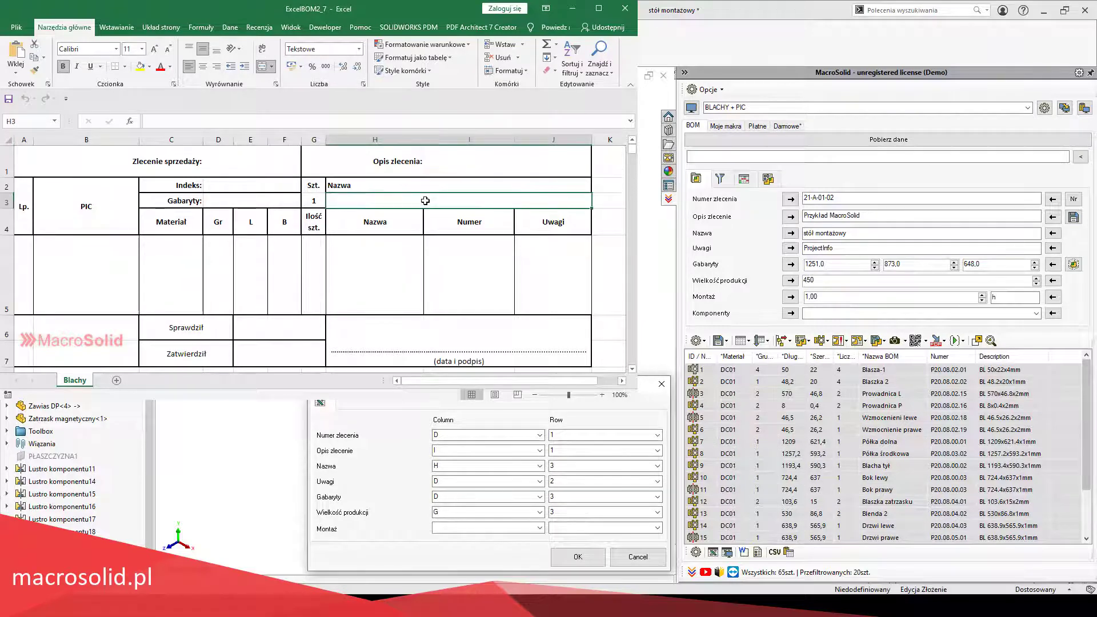
{"action": "left_click", "coordinate": [250, 184]}
{"action": "left_click", "coordinate": [252, 201]}
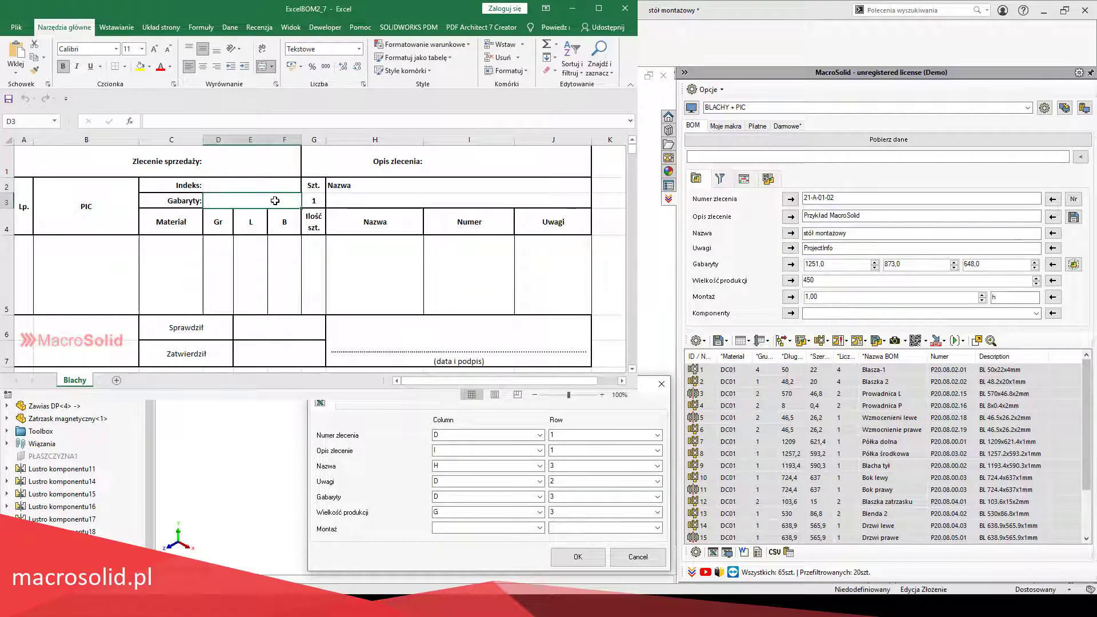
{"action": "left_click", "coordinate": [578, 557]}
Step: Export the BLACHY + PIC list with pictures to ExcelBOM2_7, answering Nie, then return to SOLIDWORKS
{"action": "left_click", "coordinate": [713, 552]}
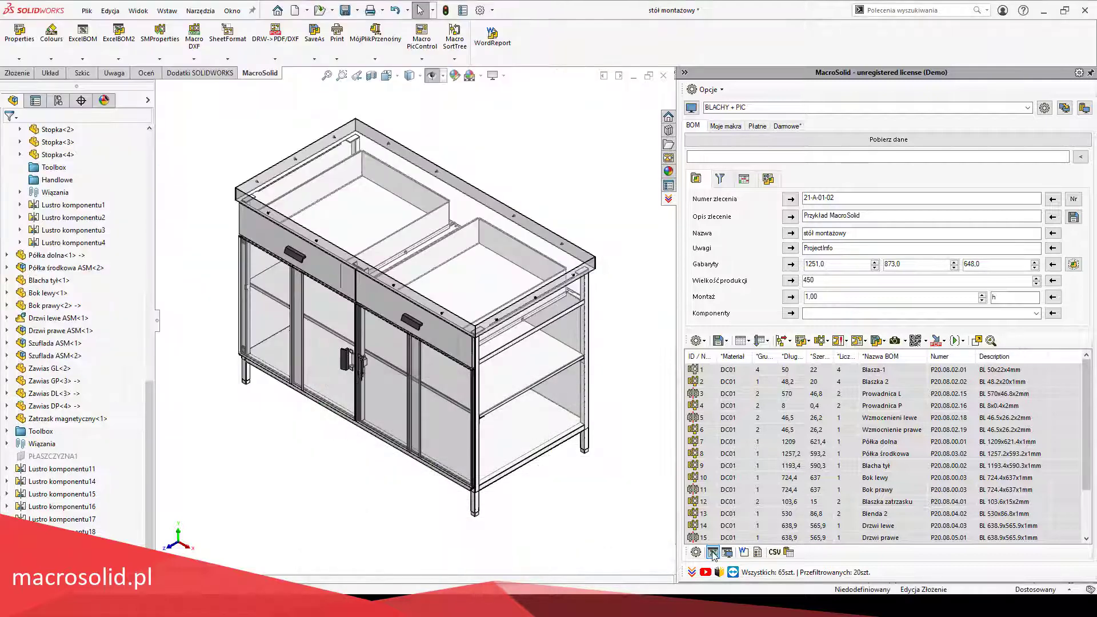
{"action": "left_click", "coordinate": [562, 333]}
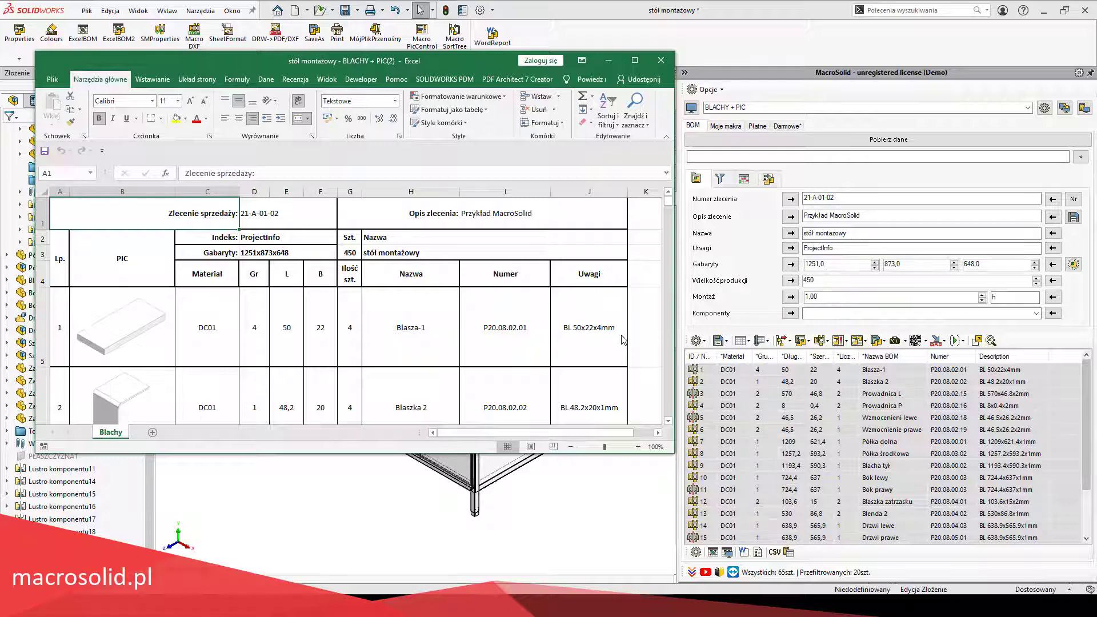
{"action": "left_click", "coordinate": [715, 389]}
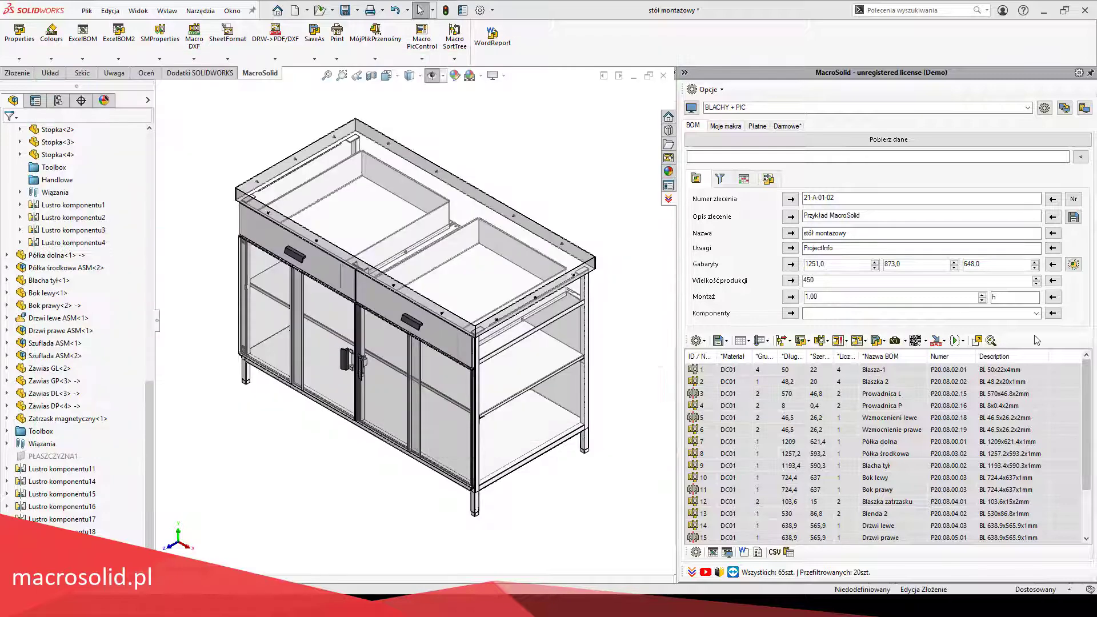
{"action": "left_click", "coordinate": [714, 552]}
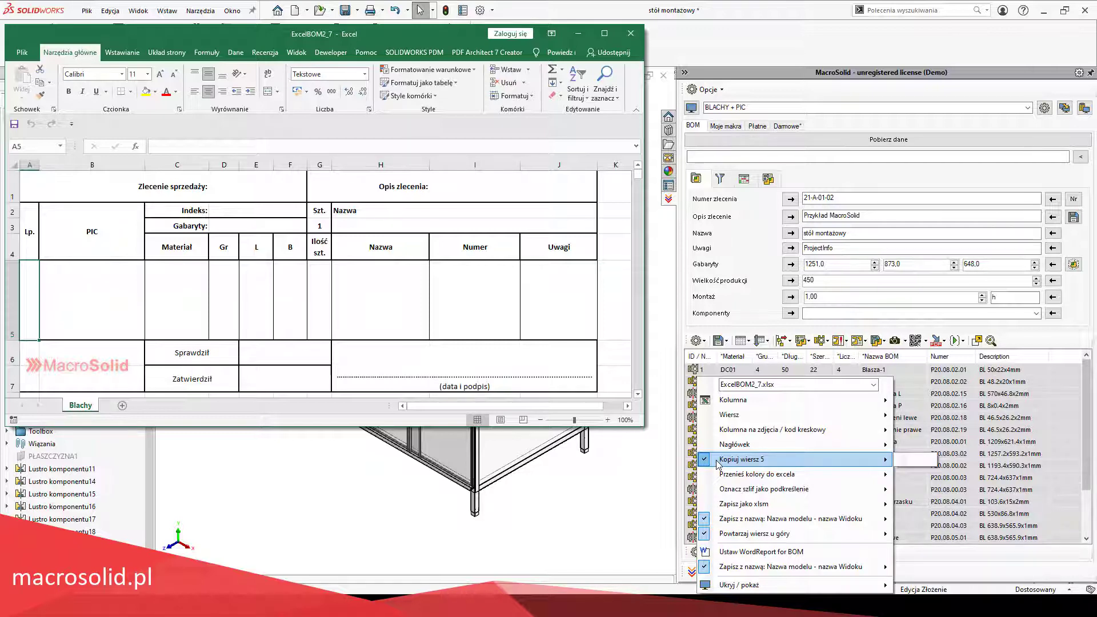
Step: Switch the BOM to the BLACHY view showing each part's woda or laser Obróbka
{"action": "left_click", "coordinate": [912, 556]}
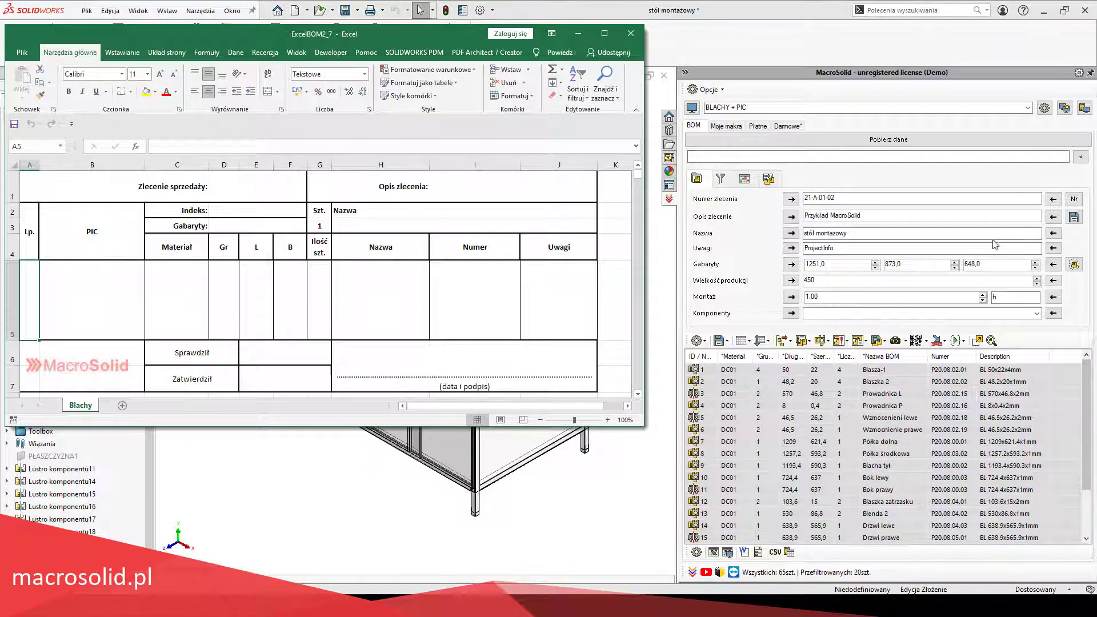
{"action": "left_click", "coordinate": [892, 107]}
{"action": "left_click", "coordinate": [895, 170]}
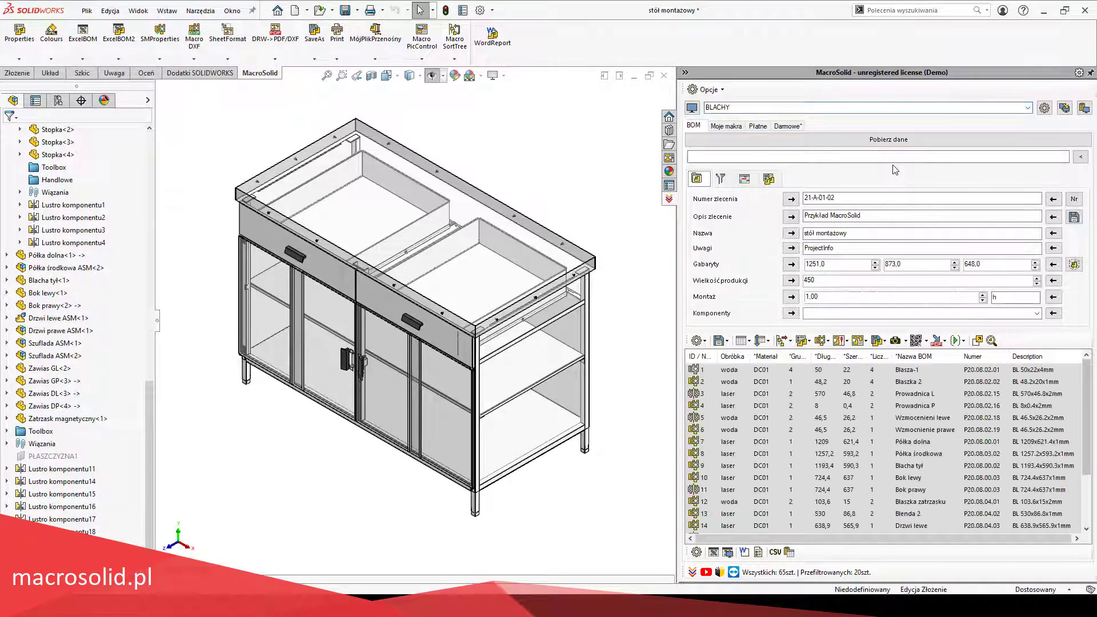
Step: Select Blacha tył and export the BLACHY list to Excel with grey-shaded marked cells
{"action": "left_click", "coordinate": [697, 552]}
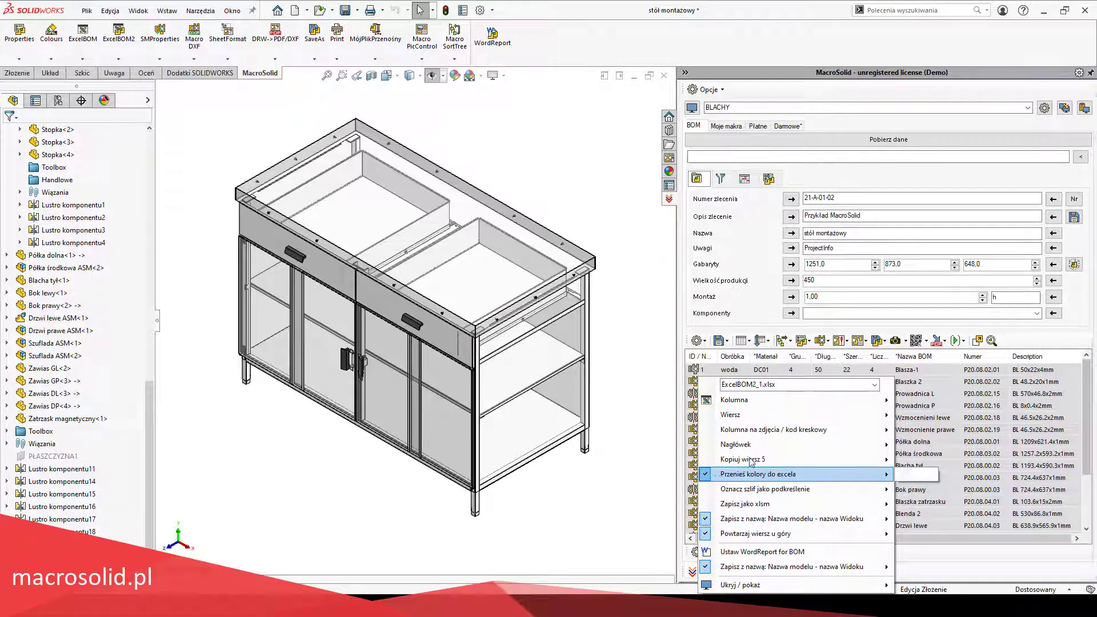
{"action": "left_click", "coordinate": [914, 417]}
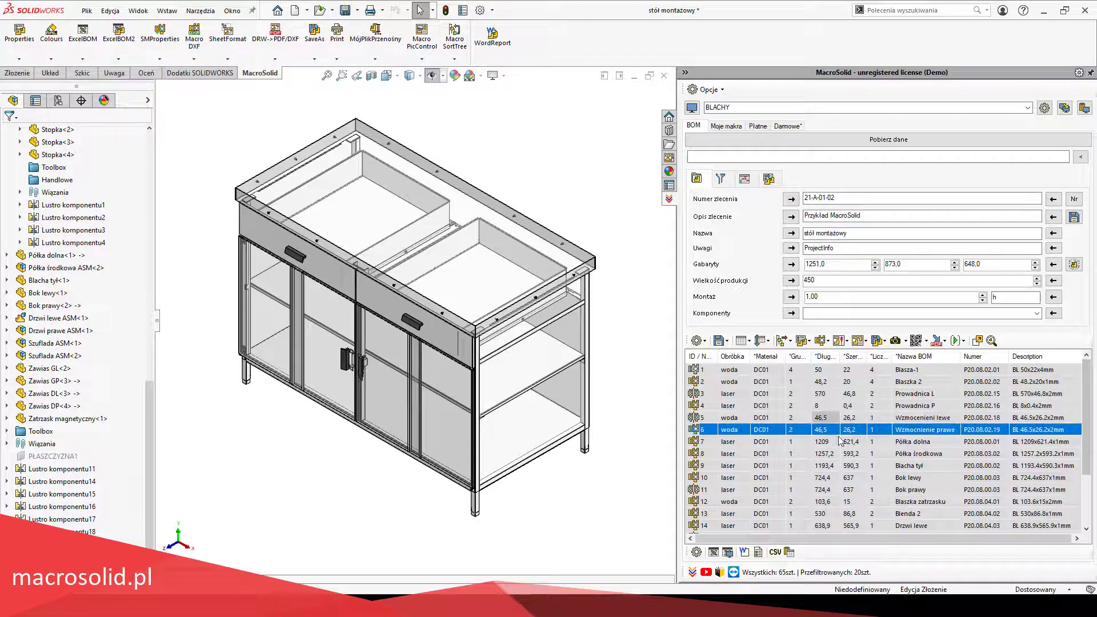
{"action": "left_click", "coordinate": [840, 440]}
{"action": "left_click", "coordinate": [839, 468]}
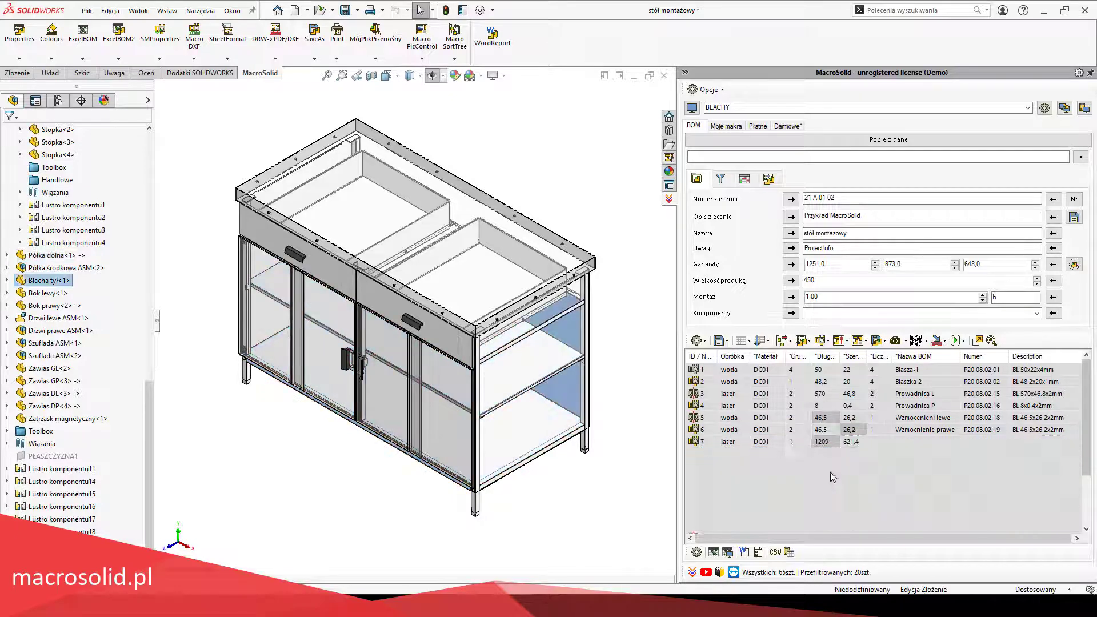
{"action": "key", "text": "Down"}
{"action": "key", "text": "Up"}
{"action": "key", "text": "Down"}
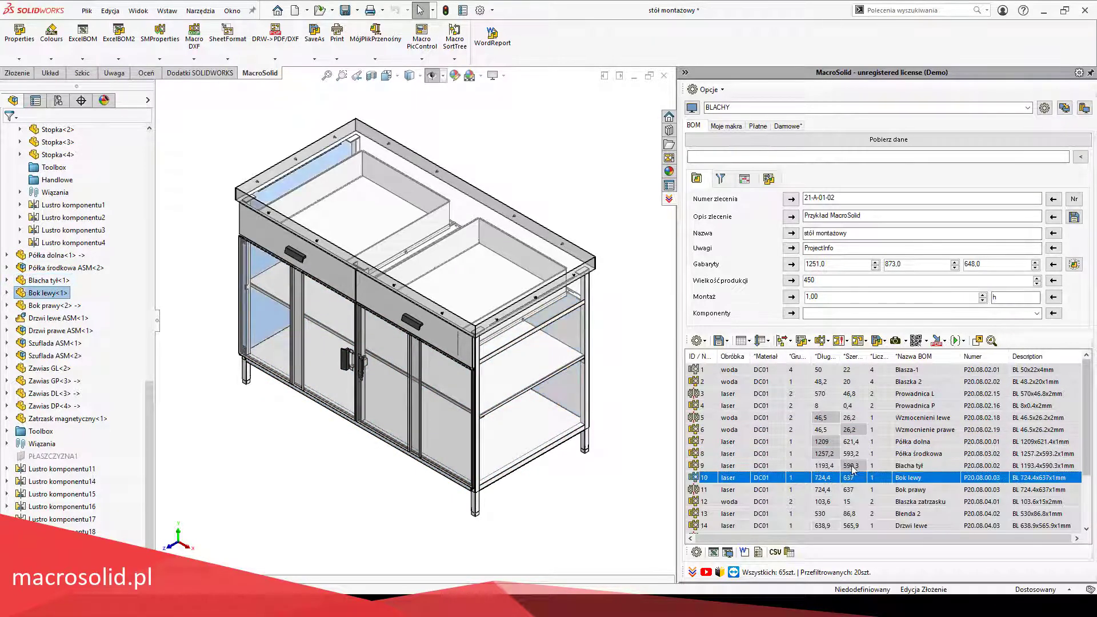
{"action": "key", "text": "Up"}
{"action": "key", "text": "Down"}
{"action": "key", "text": "Down"}
{"action": "left_click", "coordinate": [846, 465]}
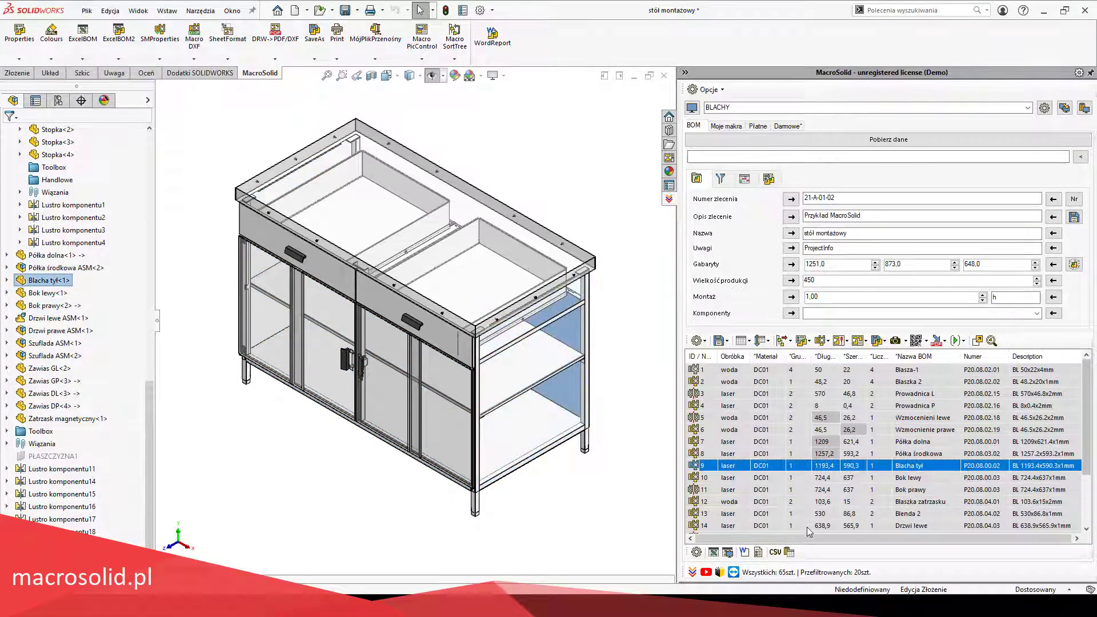
{"action": "left_click", "coordinate": [713, 553]}
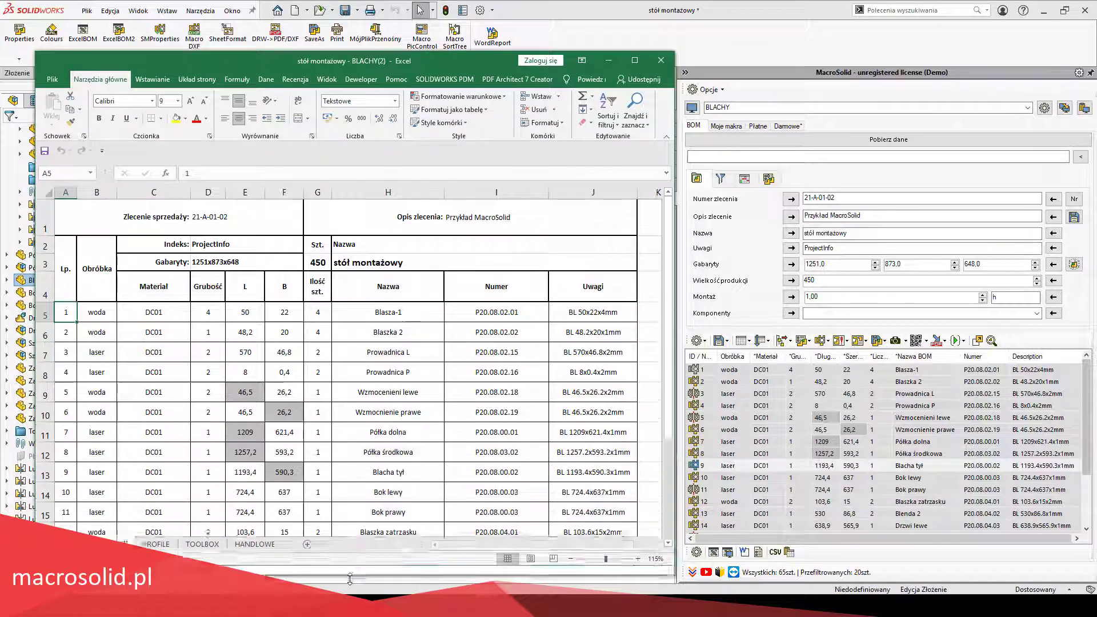
Step: Change marked cells from grey shading to underlining, regenerate the BLACHY Excel report, and close it
{"action": "left_click_drag", "start_coordinate": [370, 52], "coordinate": [370, 18]}
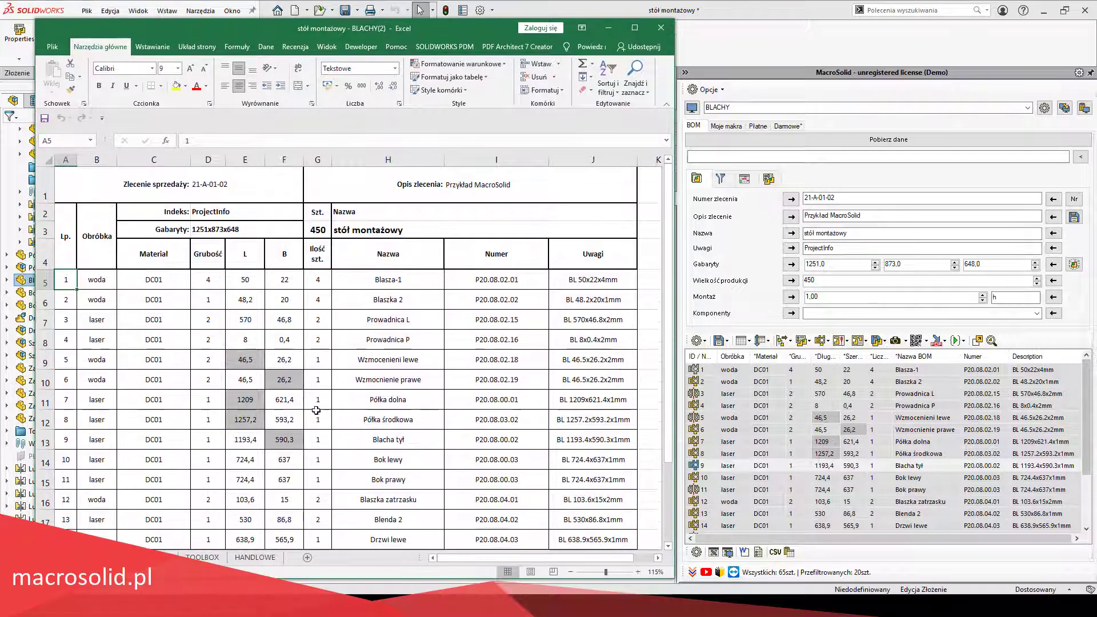
{"action": "left_click", "coordinate": [609, 27]}
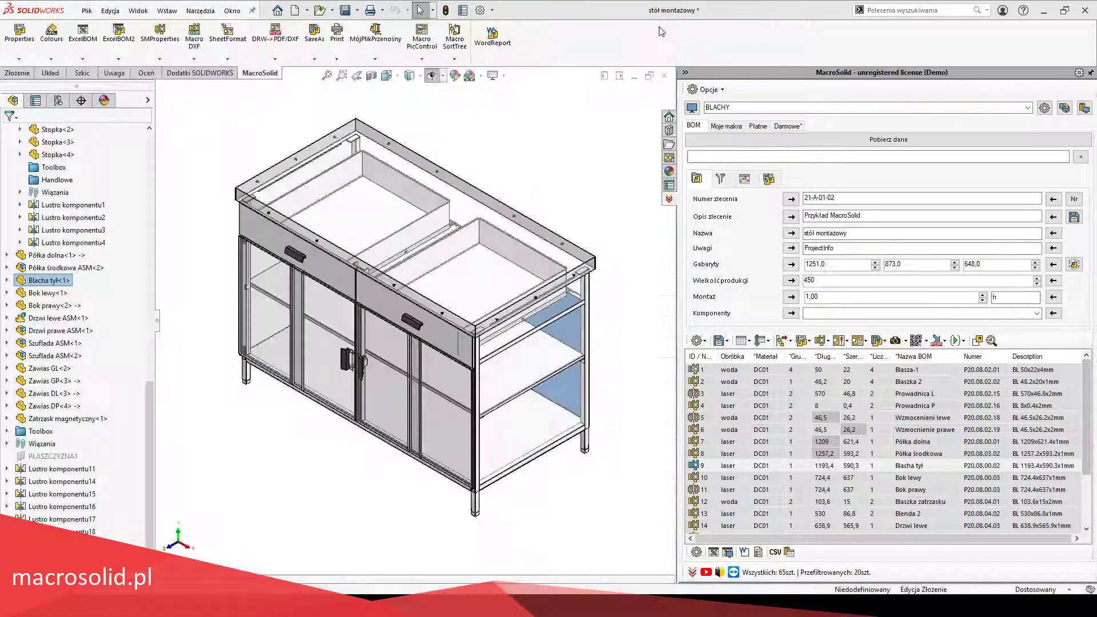
{"action": "left_click", "coordinate": [697, 553]}
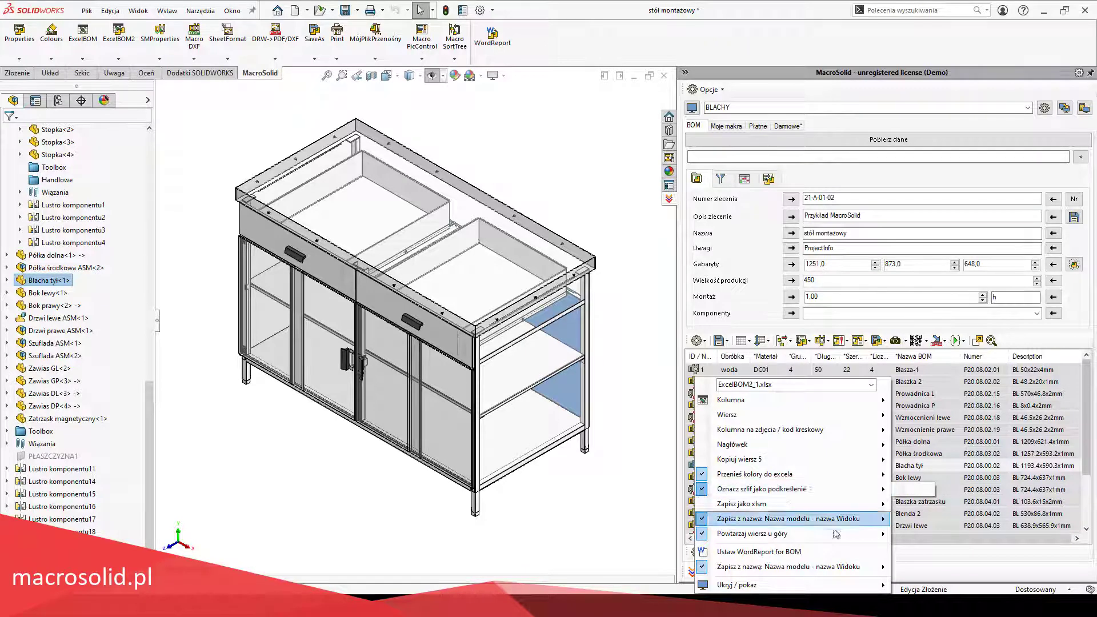
{"action": "left_click", "coordinate": [802, 554]}
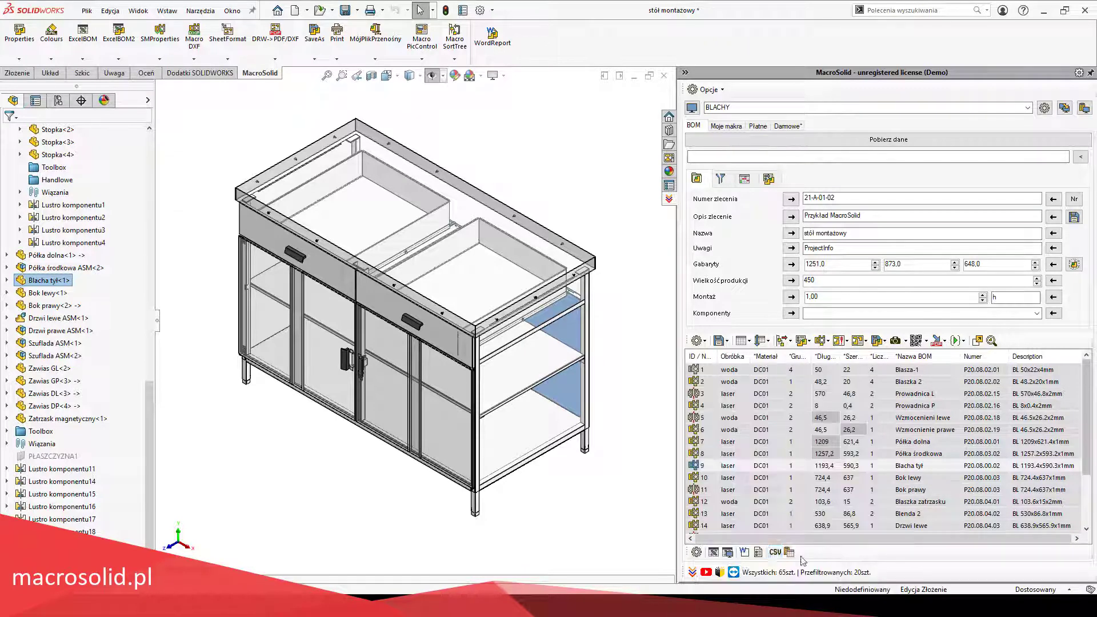
{"action": "left_click", "coordinate": [714, 553]}
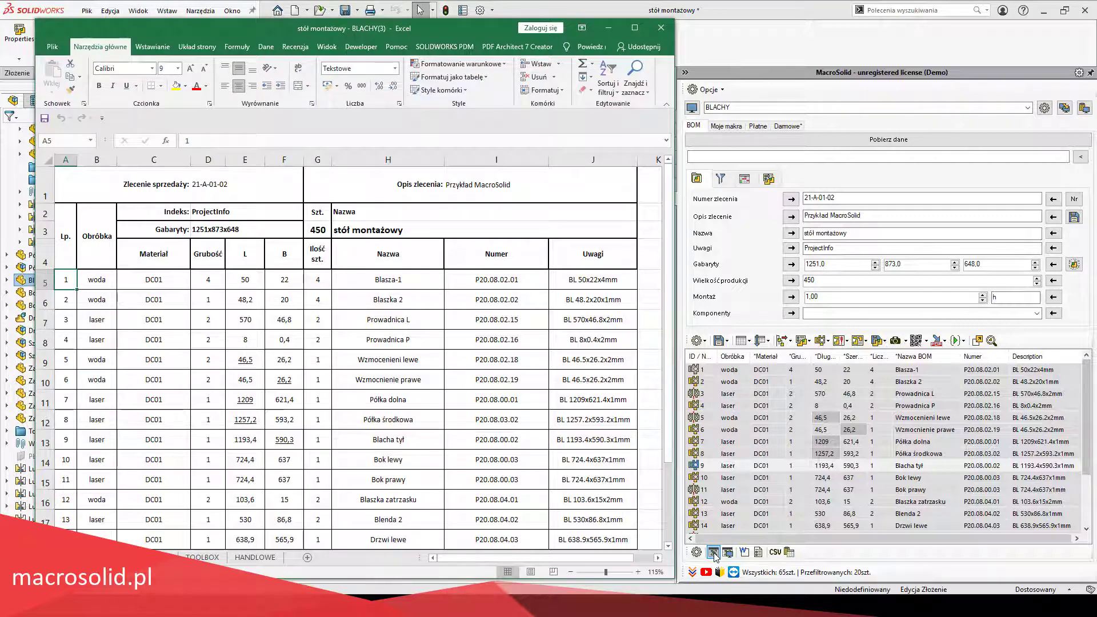
{"action": "left_click", "coordinate": [662, 28]}
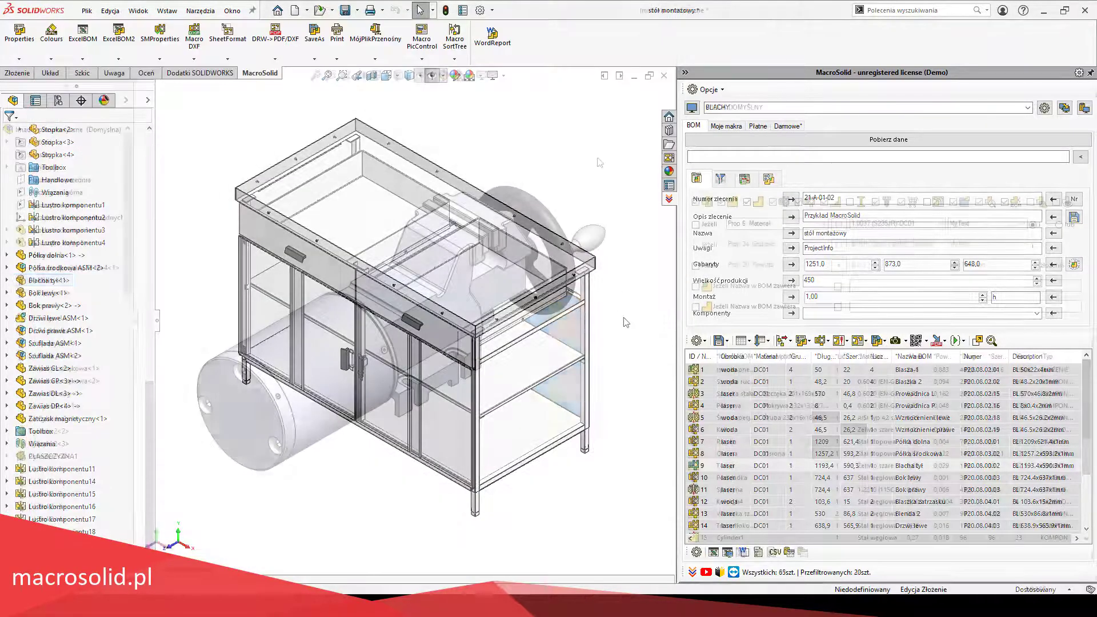
Step: Switch the BOM to the MALOWANIE painting view
{"action": "left_click", "coordinate": [1027, 107]}
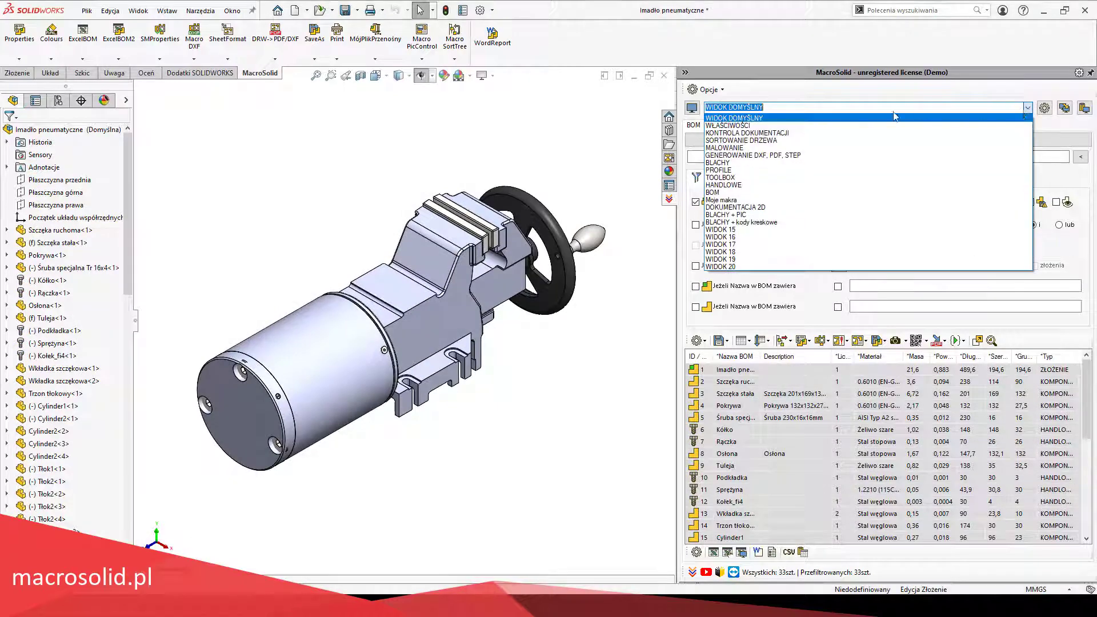
{"action": "left_click", "coordinate": [858, 118]}
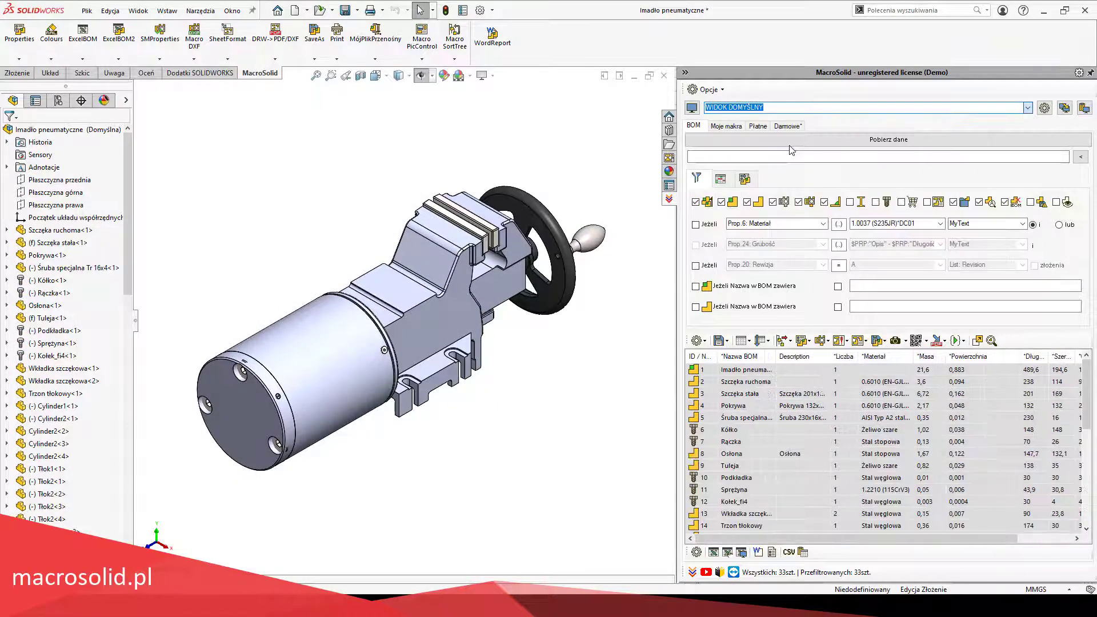
{"action": "key", "text": "Down"}
{"action": "left_click", "coordinate": [792, 141]}
Step: Paint both jaws RAL 5015 mat Sky blue and Pokrywa RAL 6003 mat Olive green
{"action": "left_click", "coordinate": [746, 382]}
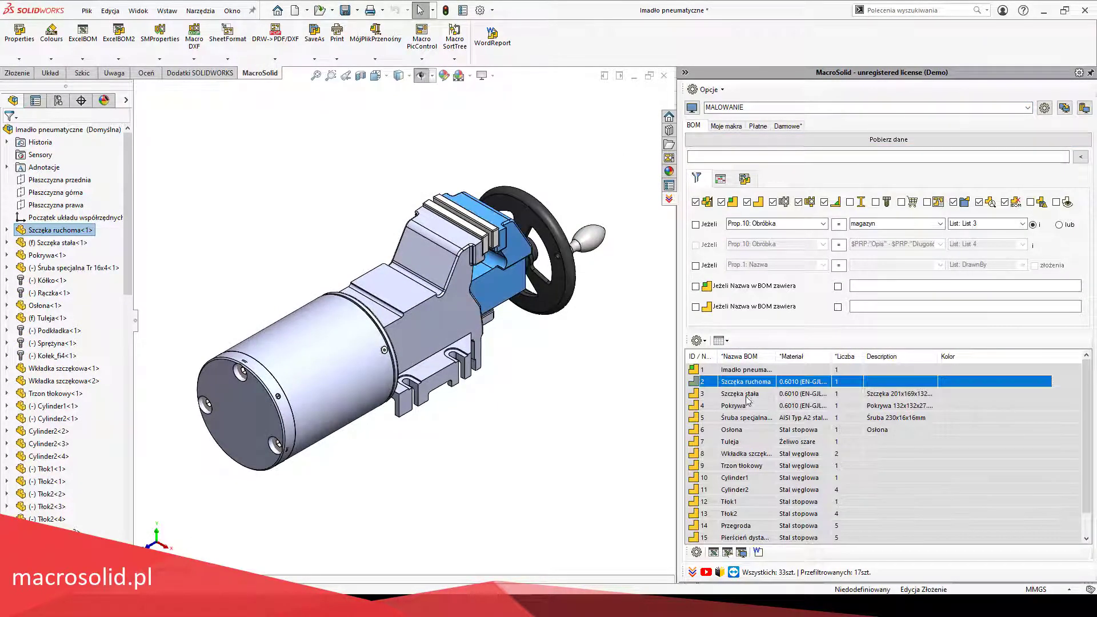
{"action": "left_click", "coordinate": [748, 400], "text": "ctrl"}
{"action": "right_click", "coordinate": [744, 395]}
{"action": "left_click", "coordinate": [926, 421]}
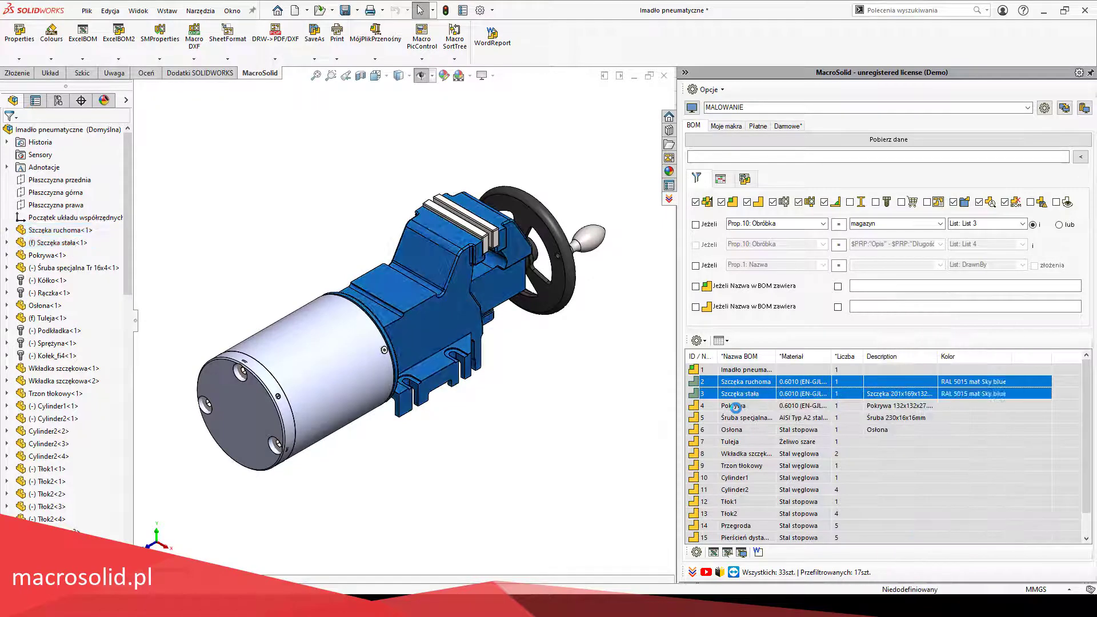
{"action": "left_click", "coordinate": [736, 407]}
{"action": "right_click", "coordinate": [736, 407]}
{"action": "left_click", "coordinate": [909, 483]}
{"action": "left_click", "coordinate": [746, 421]}
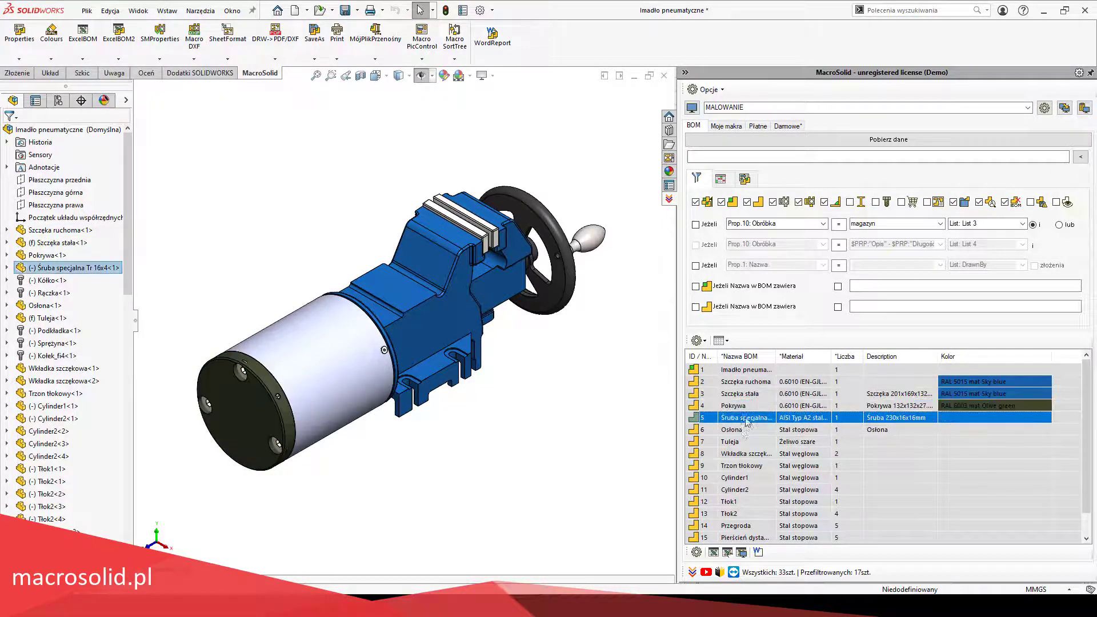
Step: Give Osłona the Sandblasted finish and export the painting list to Excel
{"action": "right_click", "coordinate": [740, 430]}
{"action": "left_click", "coordinate": [914, 527]}
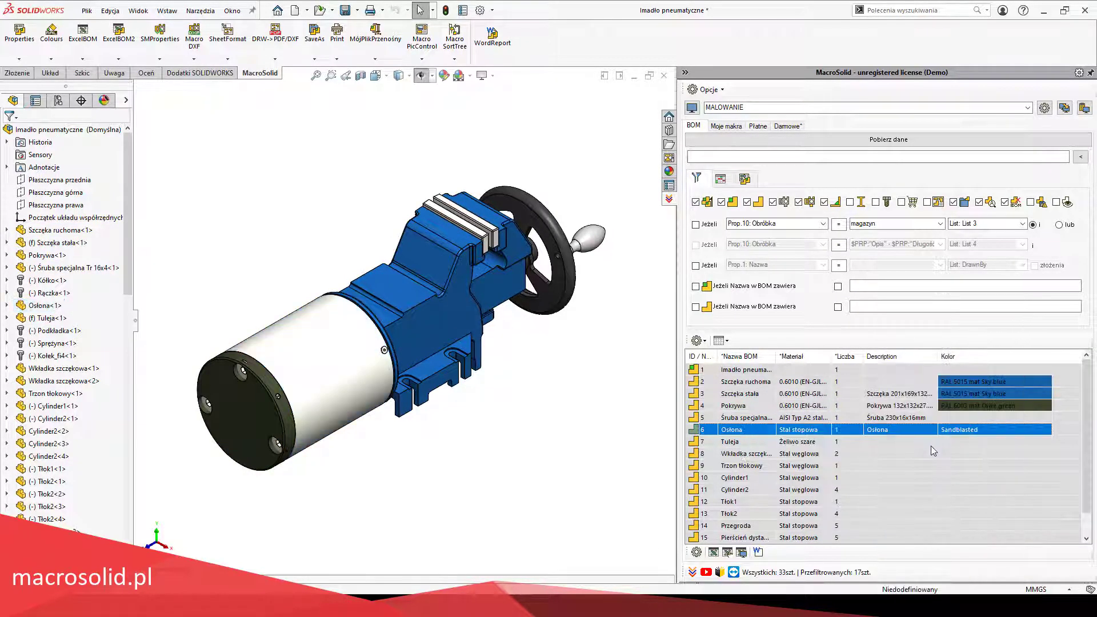
{"action": "left_click", "coordinate": [714, 553]}
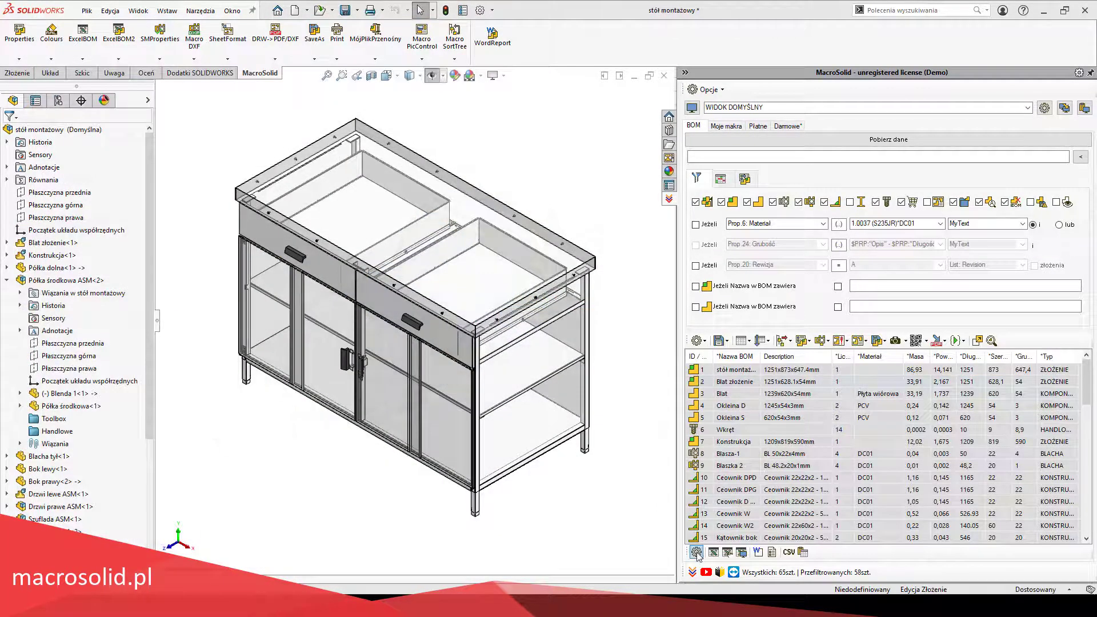
{"action": "left_click", "coordinate": [697, 552]}
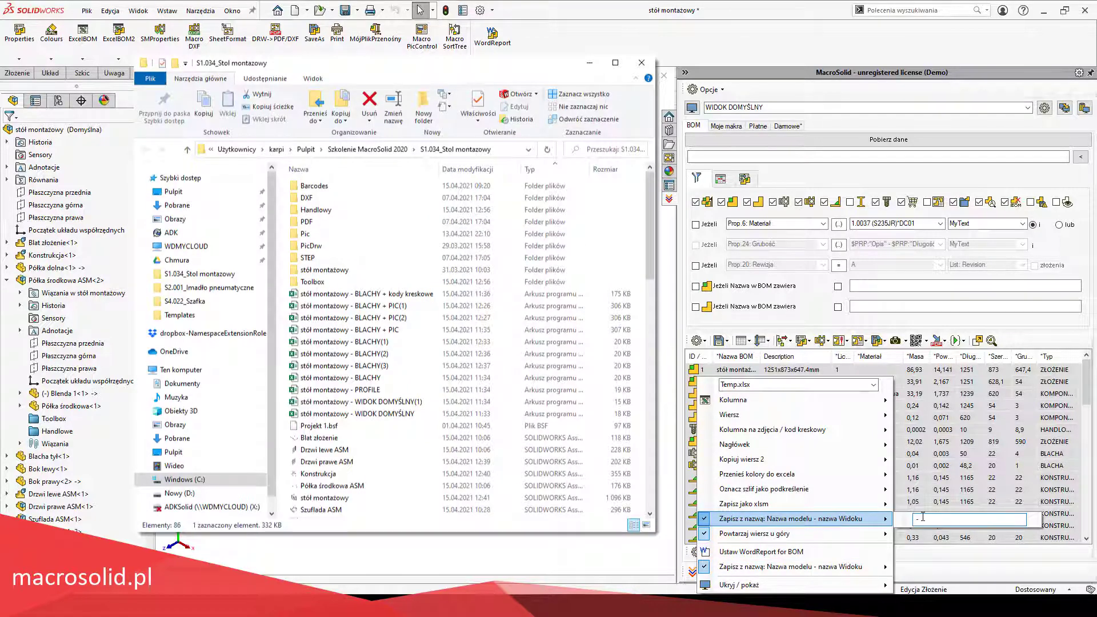
{"action": "key", "text": "BackSpace"}
{"action": "type", "text": "-"}
{"action": "left_click", "coordinate": [1018, 343]}
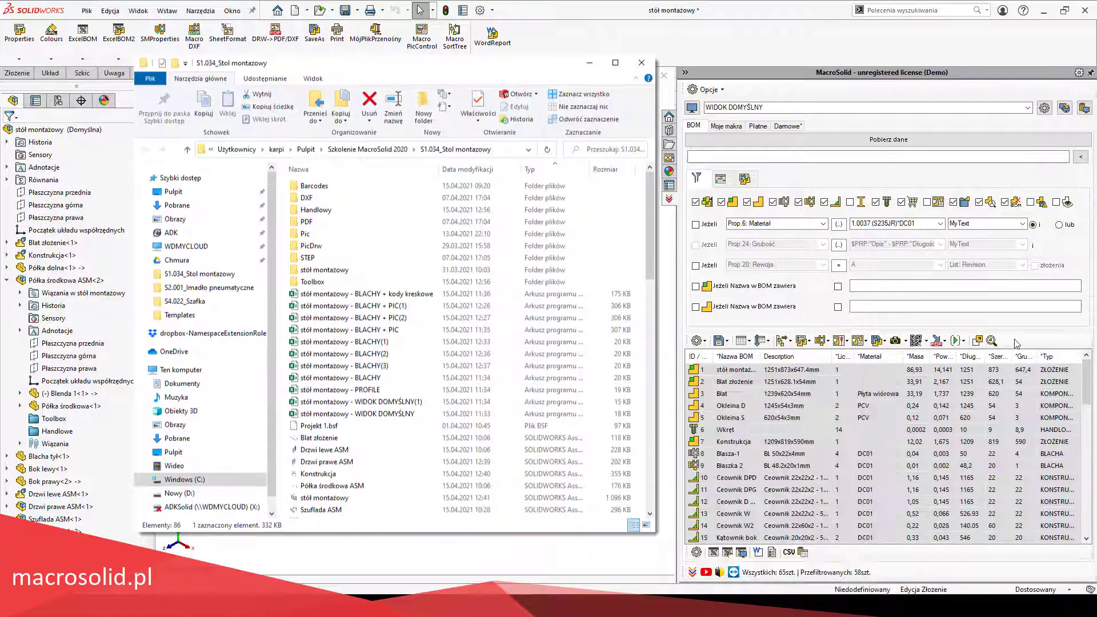
{"action": "left_click", "coordinate": [1029, 107]}
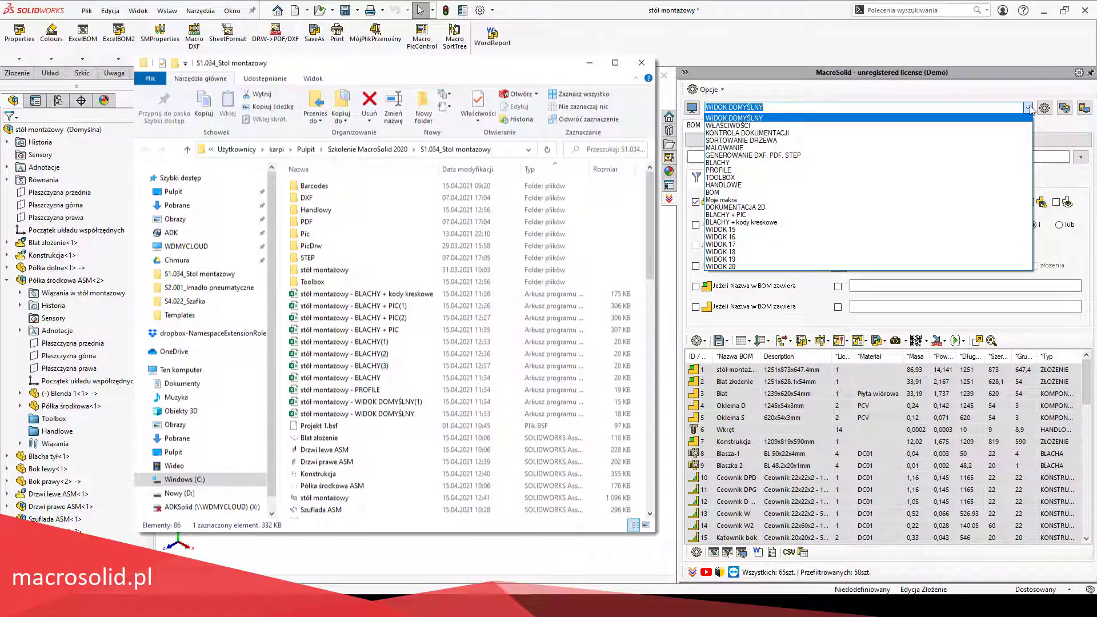
{"action": "left_click", "coordinate": [1029, 108]}
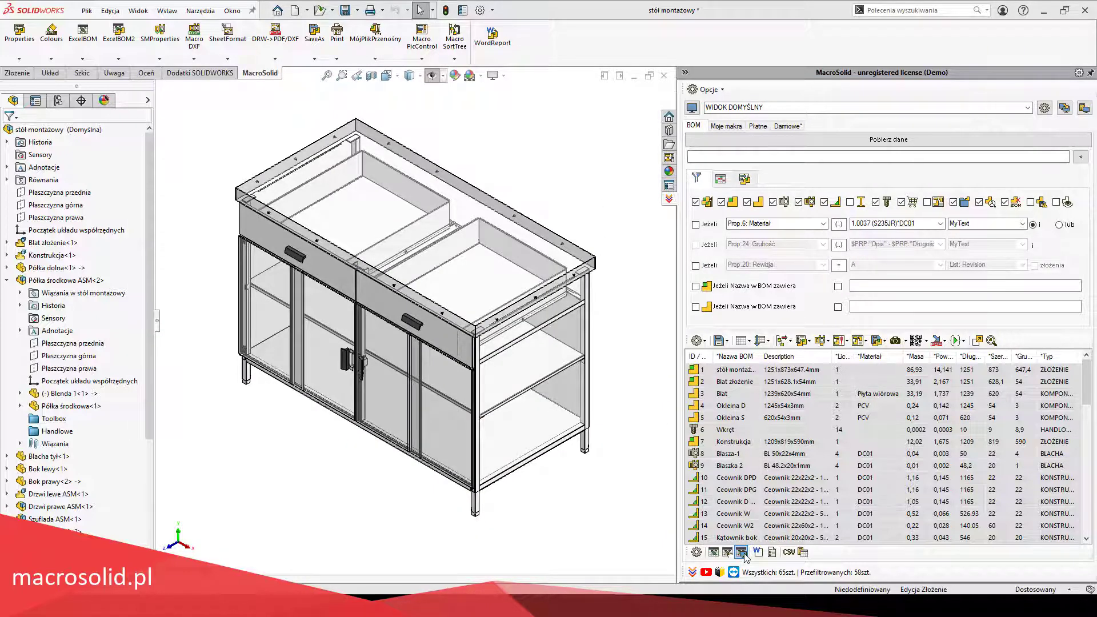
{"action": "left_click", "coordinate": [708, 90]}
{"action": "mouse_move", "coordinate": [735, 175]}
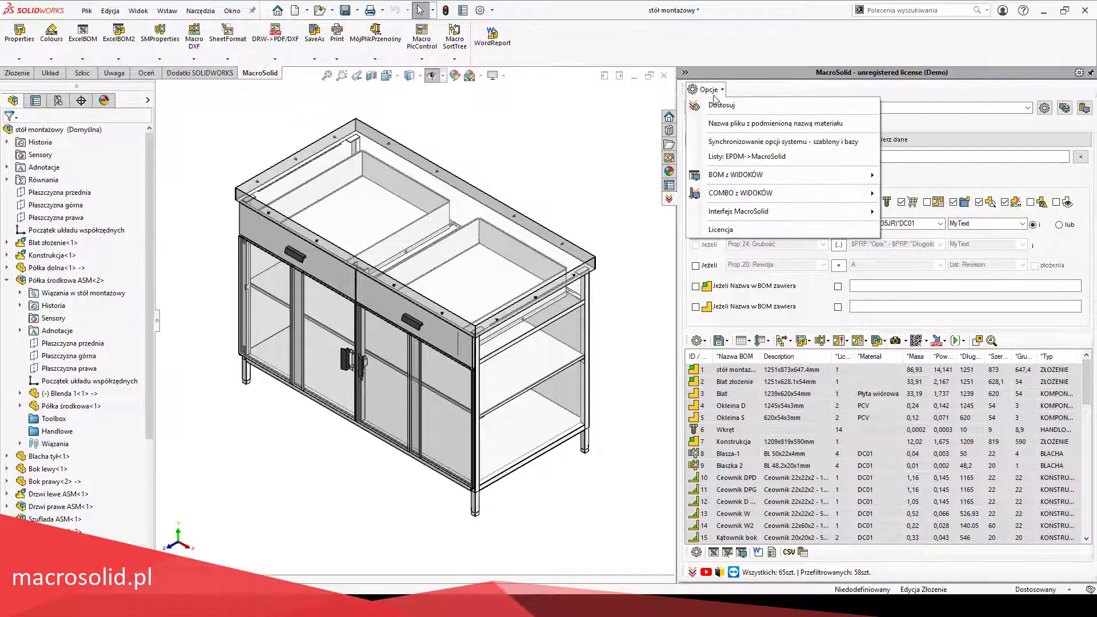
{"action": "left_click", "coordinate": [729, 176]}
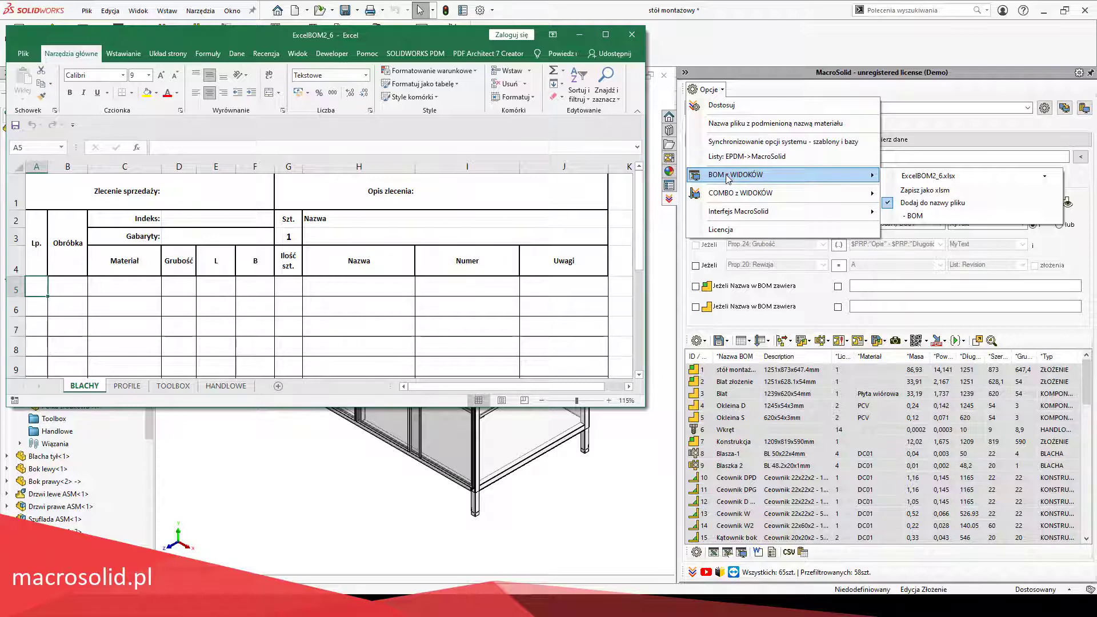
{"action": "left_click", "coordinate": [778, 534]}
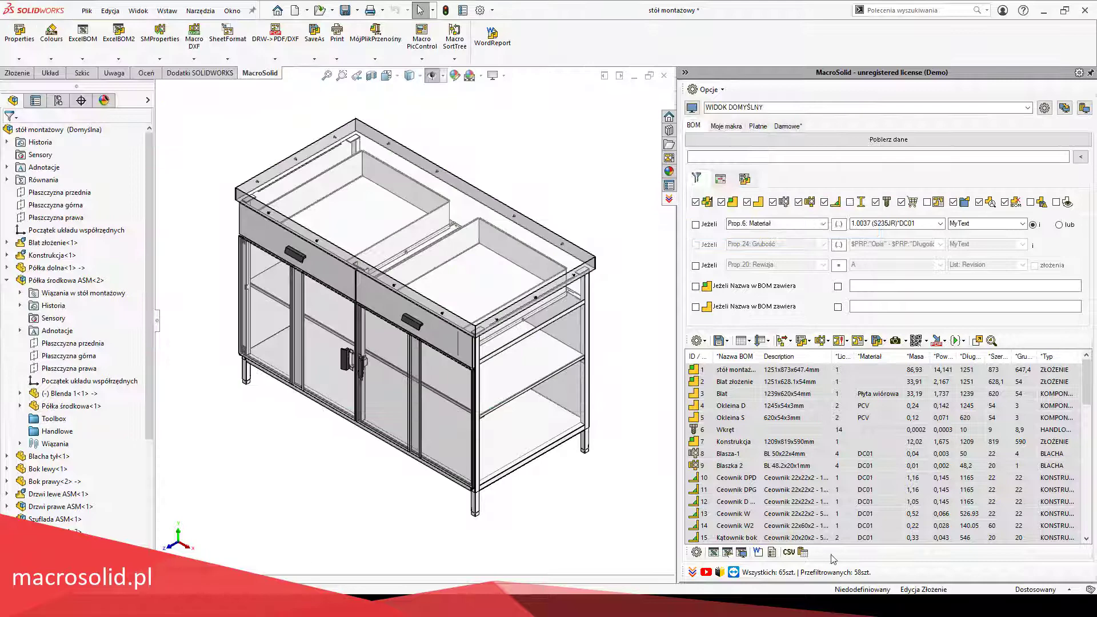
Step: Generate the stół montażowy - BOM workbook from views and review its TOOLBOX, HANDLOWE and BLACHY sheets
{"action": "left_click", "coordinate": [742, 552]}
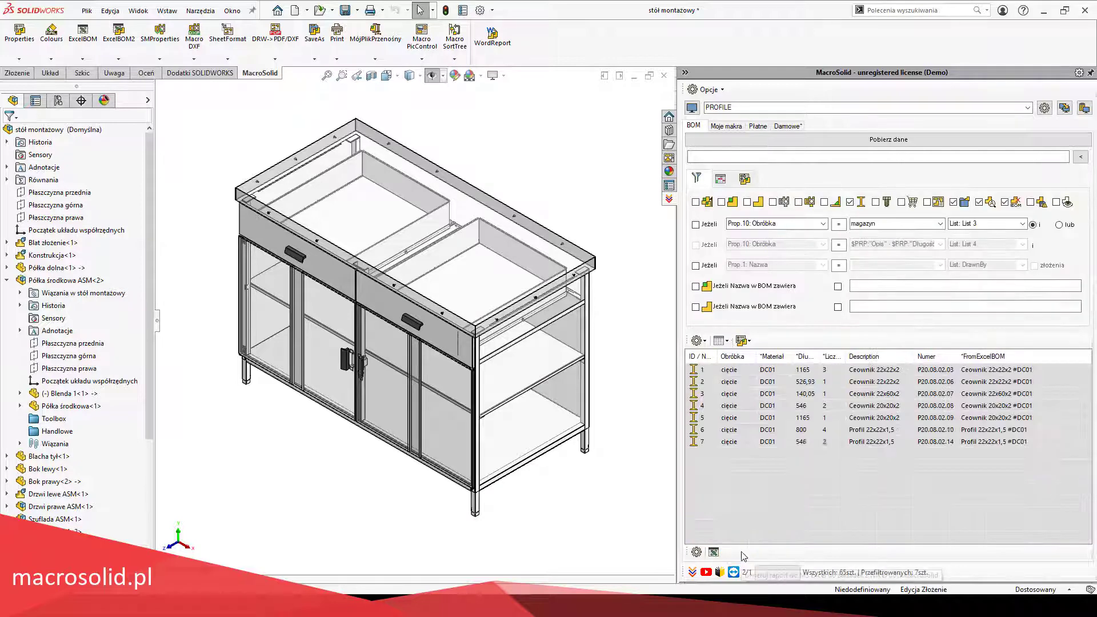
{"action": "left_click", "coordinate": [744, 552]}
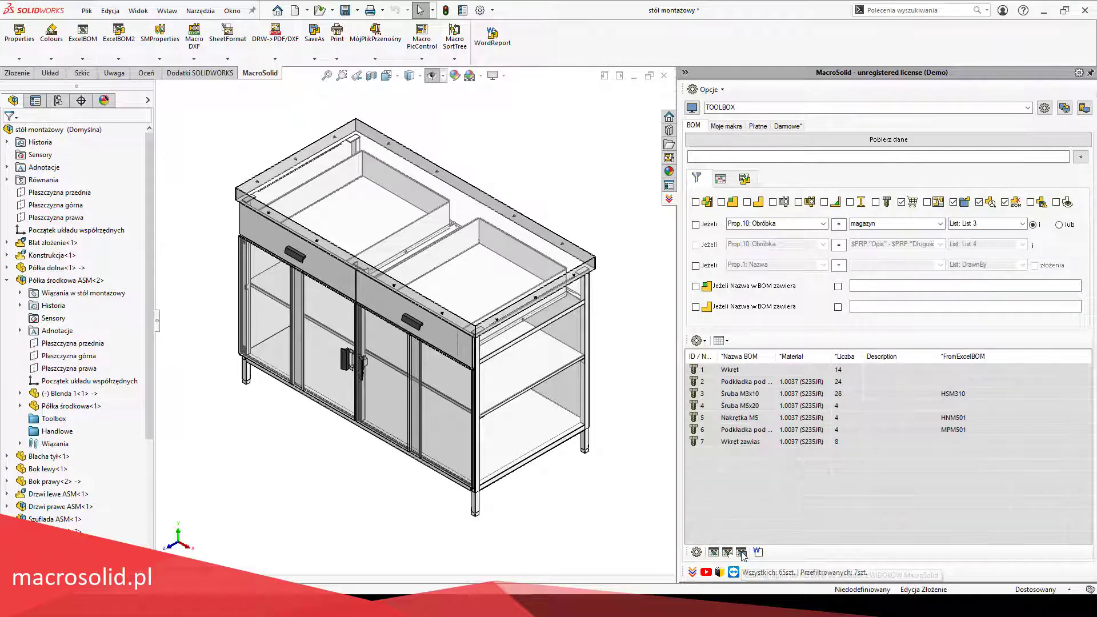
{"action": "left_click", "coordinate": [742, 552]}
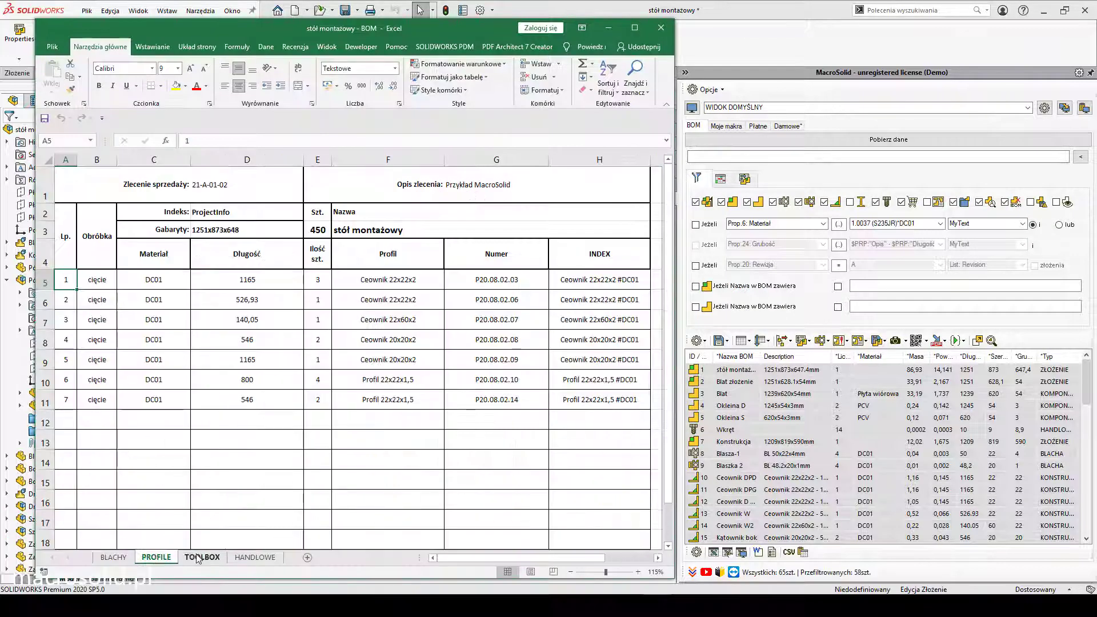
{"action": "left_click", "coordinate": [197, 558]}
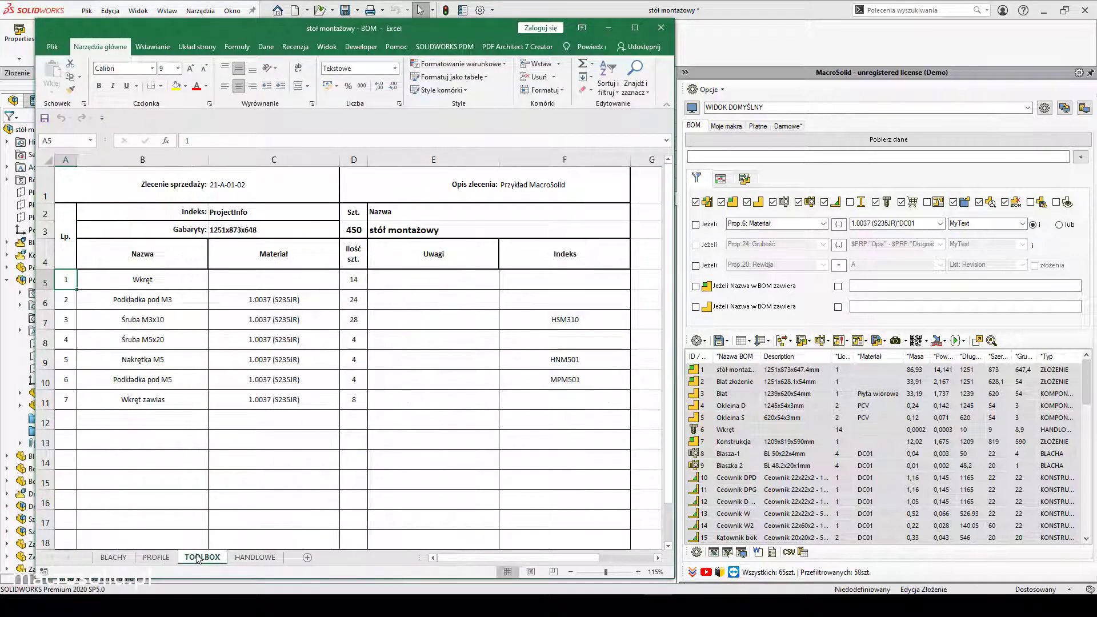
{"action": "left_click", "coordinate": [252, 558]}
{"action": "left_click", "coordinate": [121, 560]}
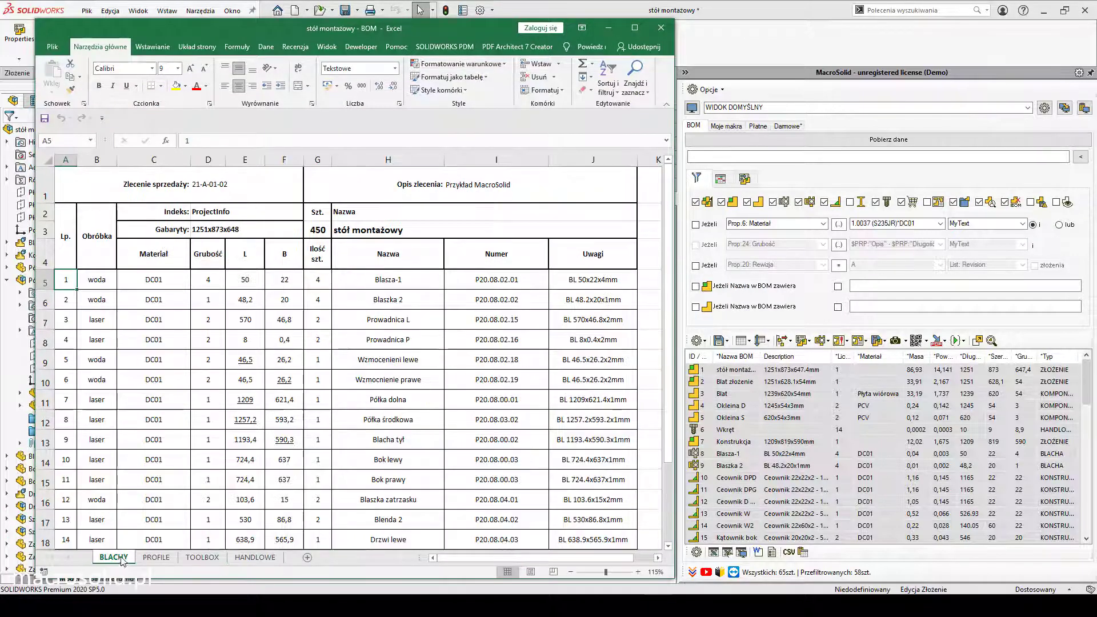